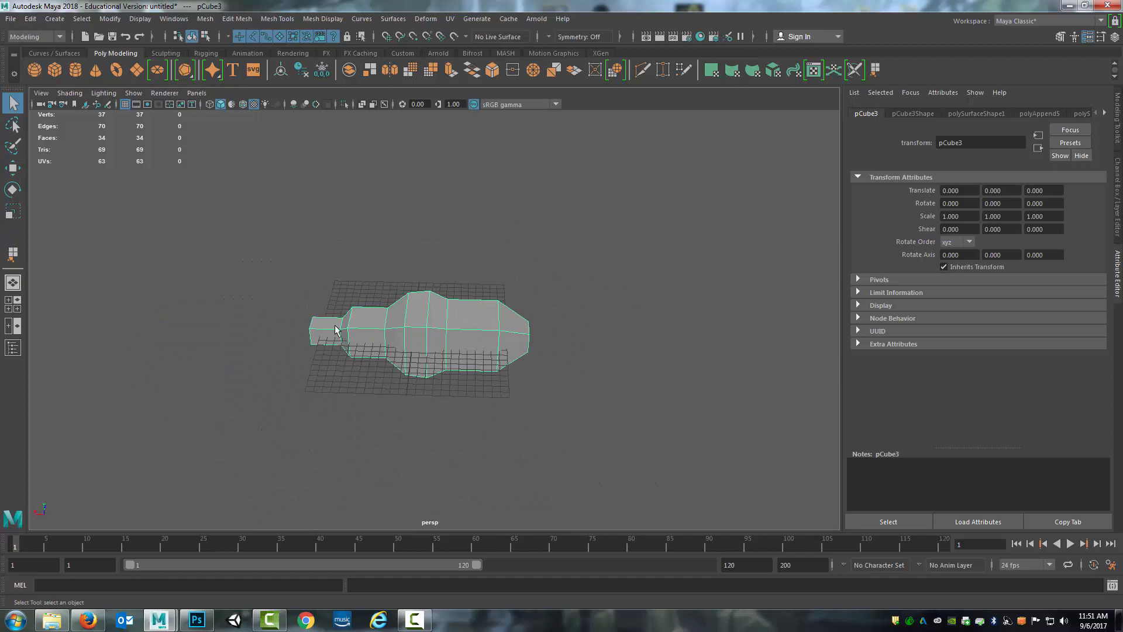
# Step: Examine the low-poly mesh from its side, its far end and from above
pyautogui.scroll(5, 482, 336)
pyautogui.keyDown('alt'); pyautogui.moveTo(482, 336); pyautogui.dragTo(465, 343, button='middle'); pyautogui.keyUp('alt')
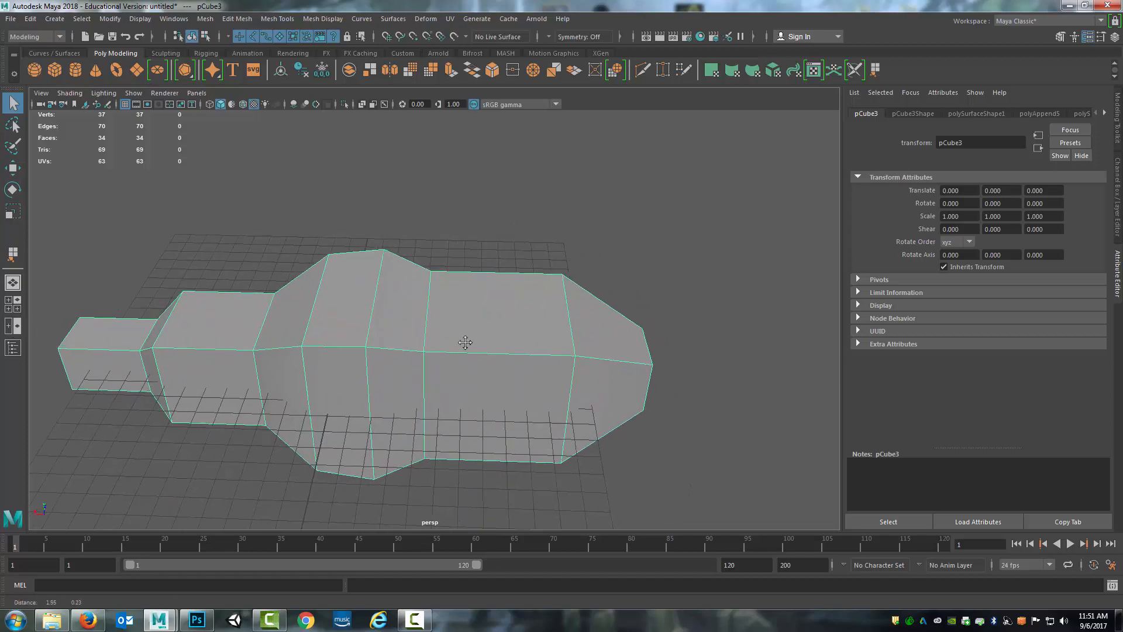
pyautogui.moveTo(465, 343)
pyautogui.keyDown('alt'); pyautogui.mouseDown()
pyautogui.moveTo(465, 326)
pyautogui.moveTo(472, 348)
pyautogui.moveTo(458, 334)
pyautogui.moveTo(490, 346)
pyautogui.moveTo(483, 339)
pyautogui.mouseUp(); pyautogui.keyUp('alt')
pyautogui.scroll(3, 479, 333)
pyautogui.scroll(-5, 480, 333)
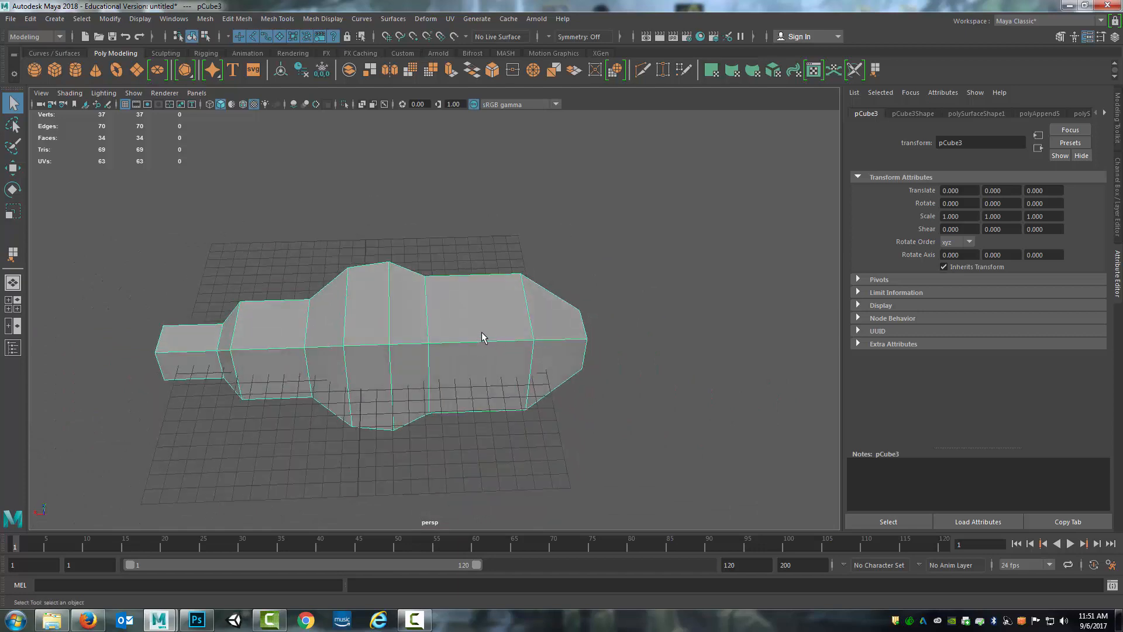
pyautogui.scroll(-2, 485, 334)
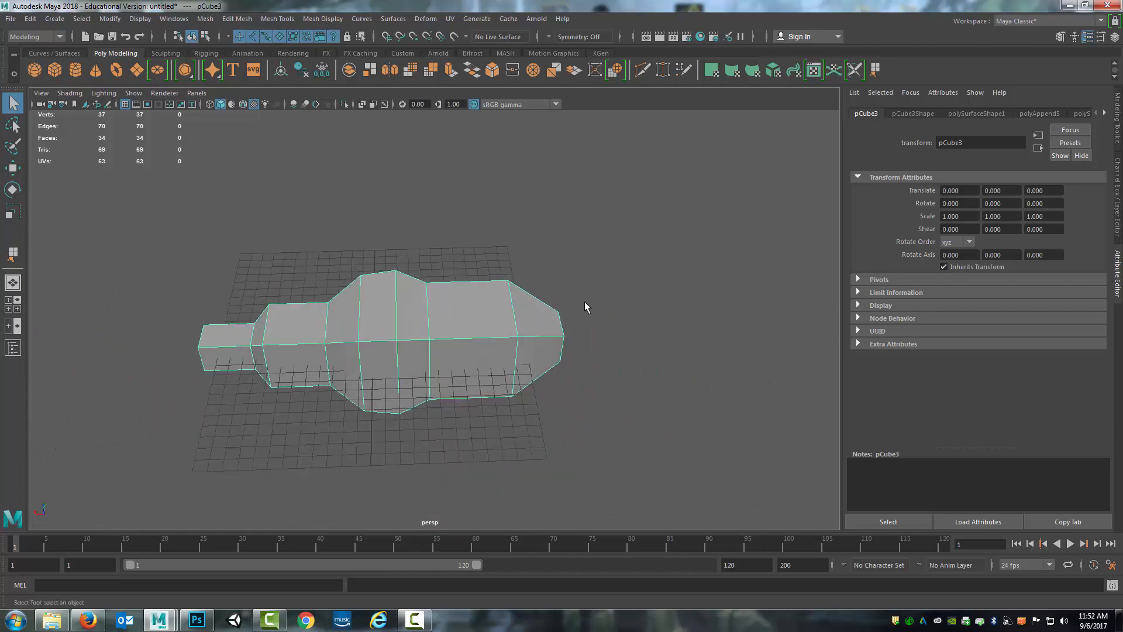
pyautogui.scroll(3, 549, 333)
pyautogui.keyDown('alt'); pyautogui.moveTo(548, 341); pyautogui.dragTo(594, 317, button='middle'); pyautogui.keyUp('alt')
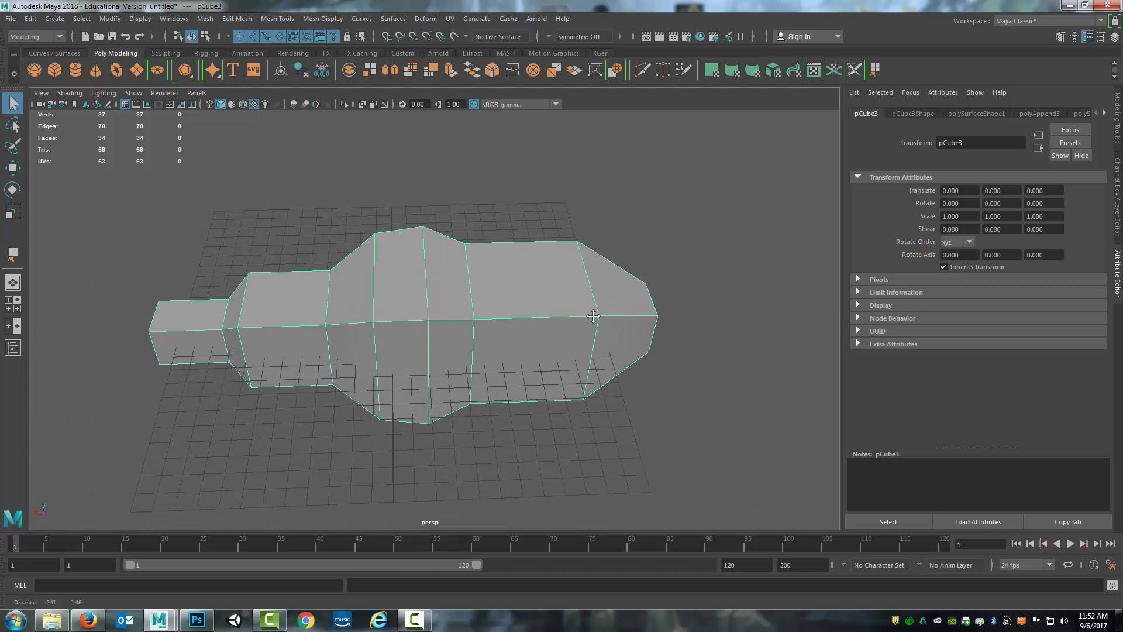
pyautogui.keyDown('alt'); pyautogui.moveTo(474, 393); pyautogui.dragTo(527, 375); pyautogui.keyUp('alt')
pyautogui.keyDown('alt'); pyautogui.moveTo(500, 365); pyautogui.dragTo(497, 365, button='middle'); pyautogui.keyUp('alt')
pyautogui.keyDown('alt'); pyautogui.moveTo(498, 365); pyautogui.dragTo(540, 364); pyautogui.keyUp('alt')
# Step: Show the mesh in wireframe and move its pivot about 2.25 units along negative X and slightly down toward the grid centre
pyautogui.press('w')
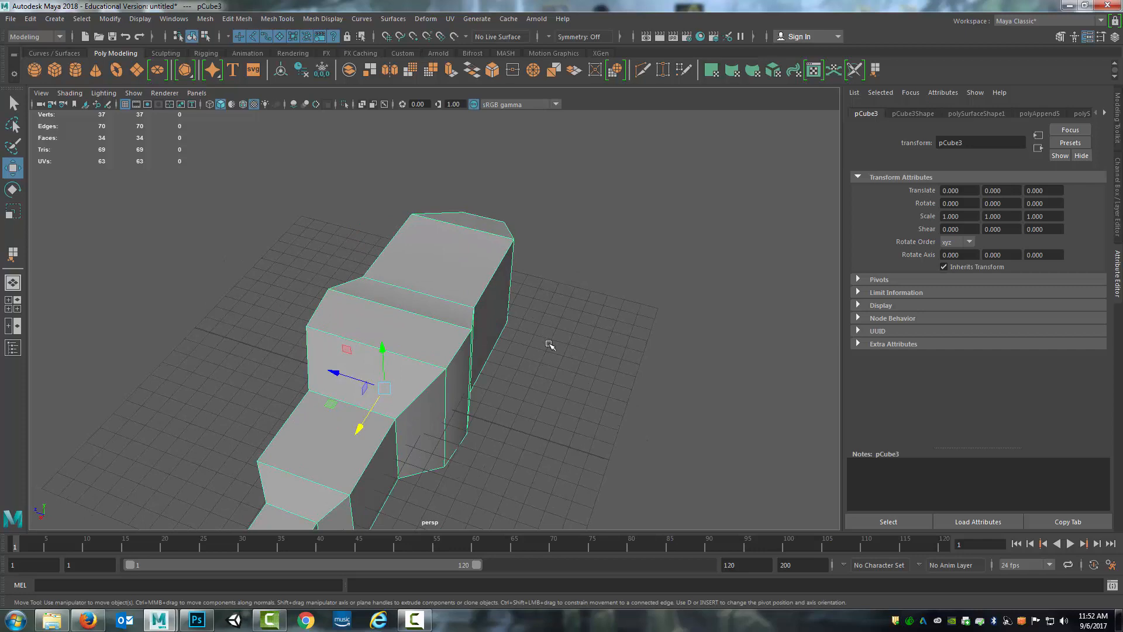
pyautogui.press('4')
pyautogui.keyDown('alt'); pyautogui.moveTo(562, 379); pyautogui.dragTo(511, 371); pyautogui.keyUp('alt')
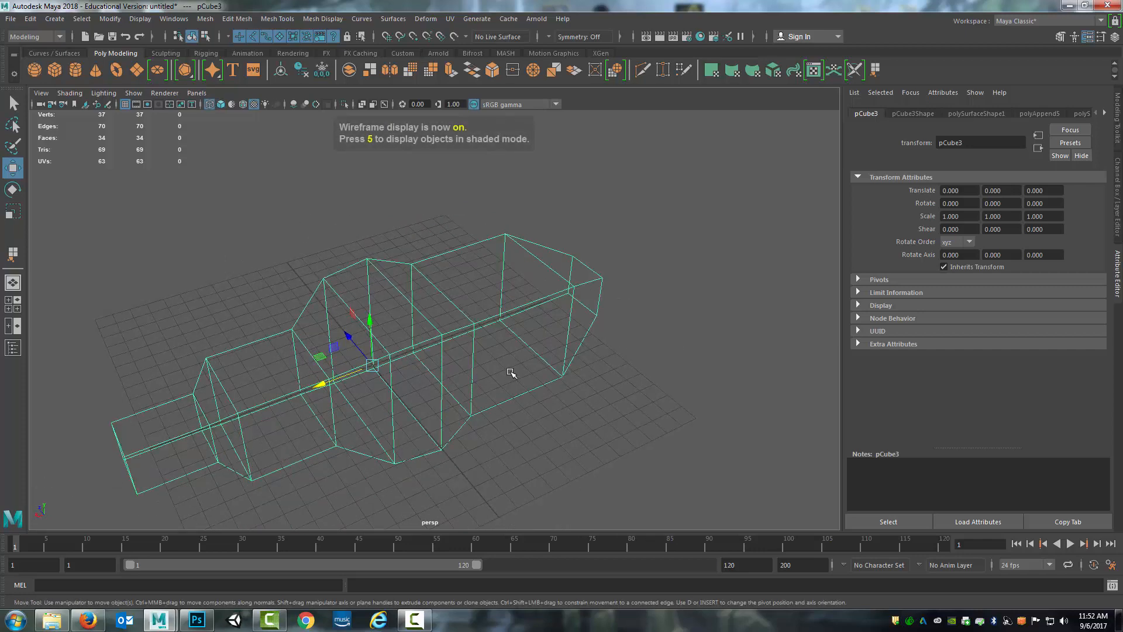
pyautogui.press('d')
pyautogui.moveTo(329, 381); pyautogui.dragTo(364, 369)
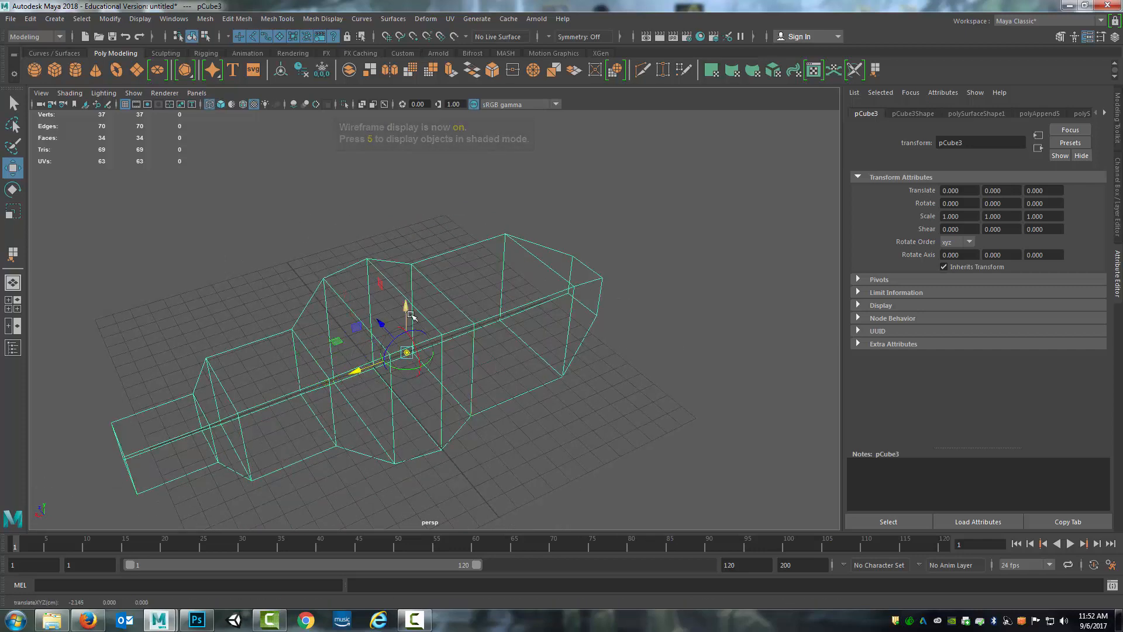
pyautogui.moveTo(407, 313); pyautogui.dragTo(394, 351)
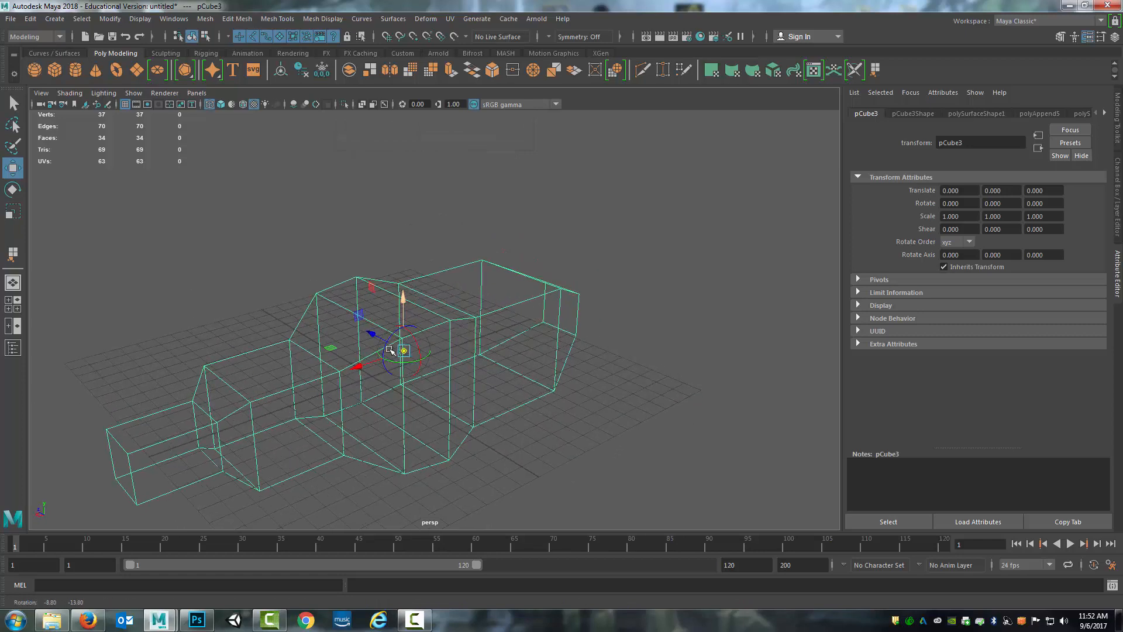
pyautogui.press('d')
pyautogui.keyDown('alt'); pyautogui.moveTo(474, 351); pyautogui.dragTo(548, 359); pyautogui.keyUp('alt')
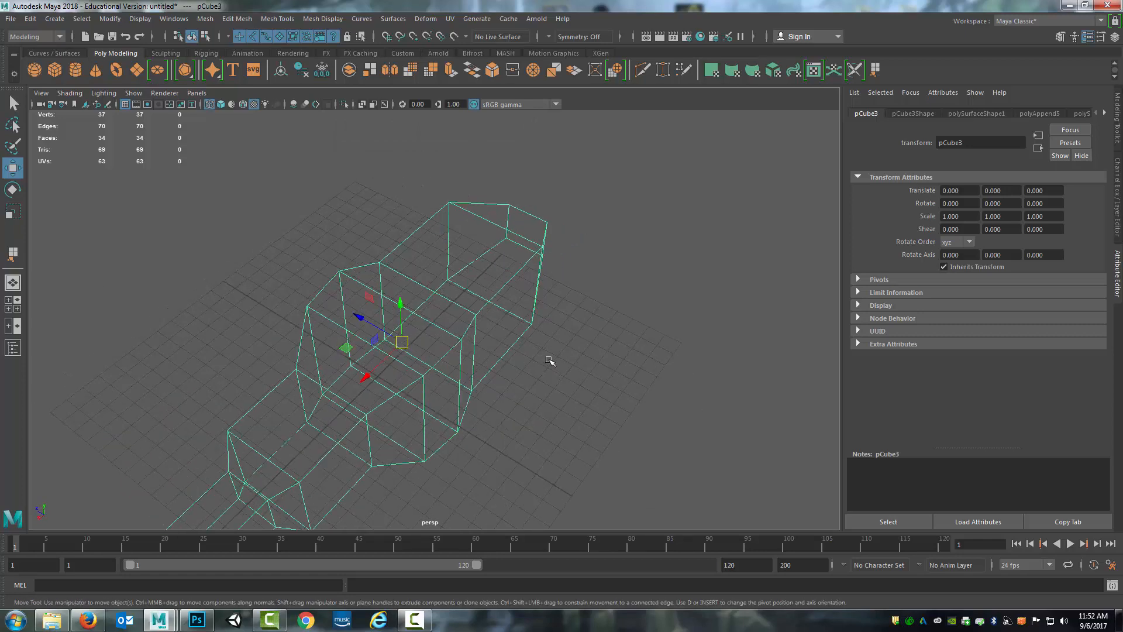
# Step: Snap the mesh's pivot to the grid origin with grid snapping and leave pivot editing
pyautogui.scroll(5, 541, 359)
pyautogui.keyDown('alt'); pyautogui.moveTo(467, 396); pyautogui.dragTo(553, 334, button='middle'); pyautogui.keyUp('alt')
pyautogui.keyDown('alt'); pyautogui.moveTo(532, 384); pyautogui.dragTo(429, 398); pyautogui.keyUp('alt')
pyautogui.press('d')
pyautogui.press('x')
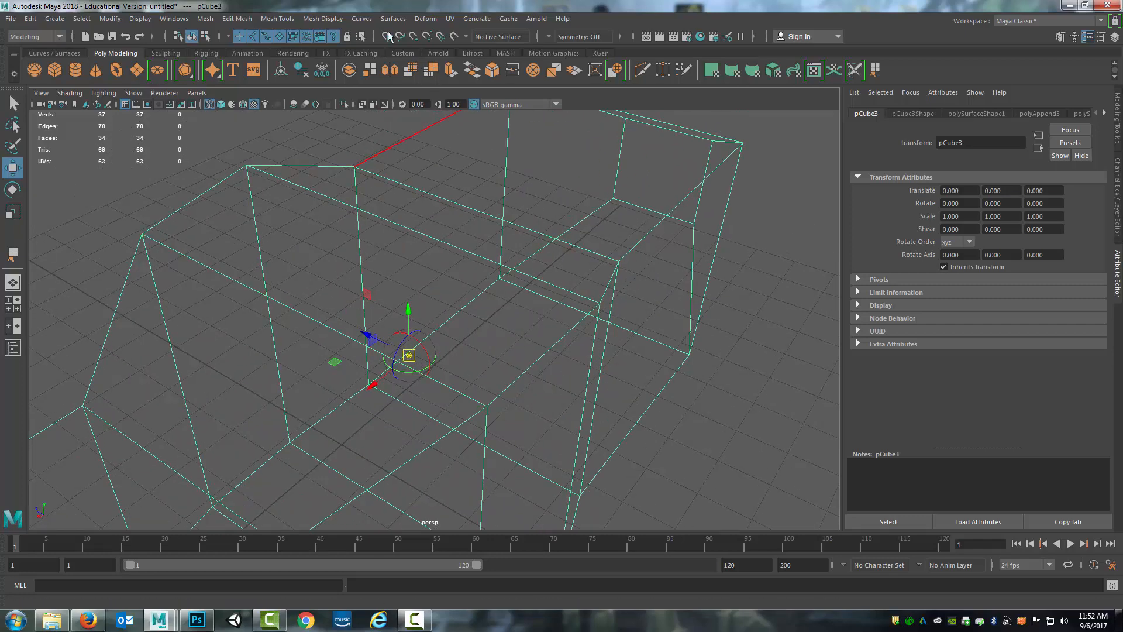
pyautogui.press('x')
pyautogui.moveTo(410, 355); pyautogui.dragTo(408, 370)
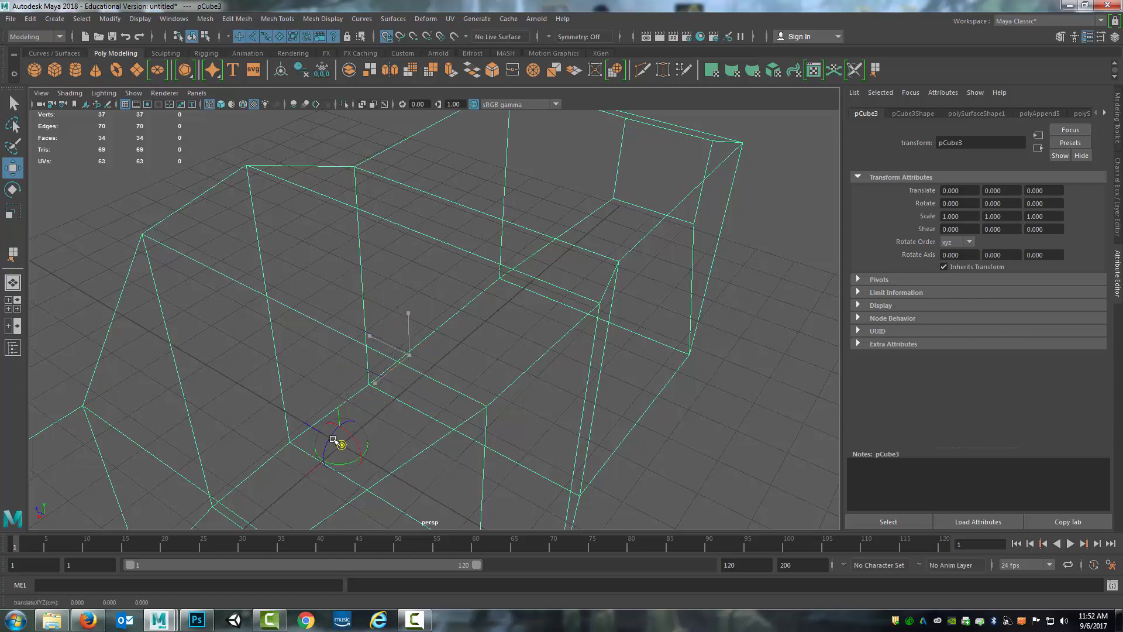
pyautogui.press('f')
pyautogui.press('d')
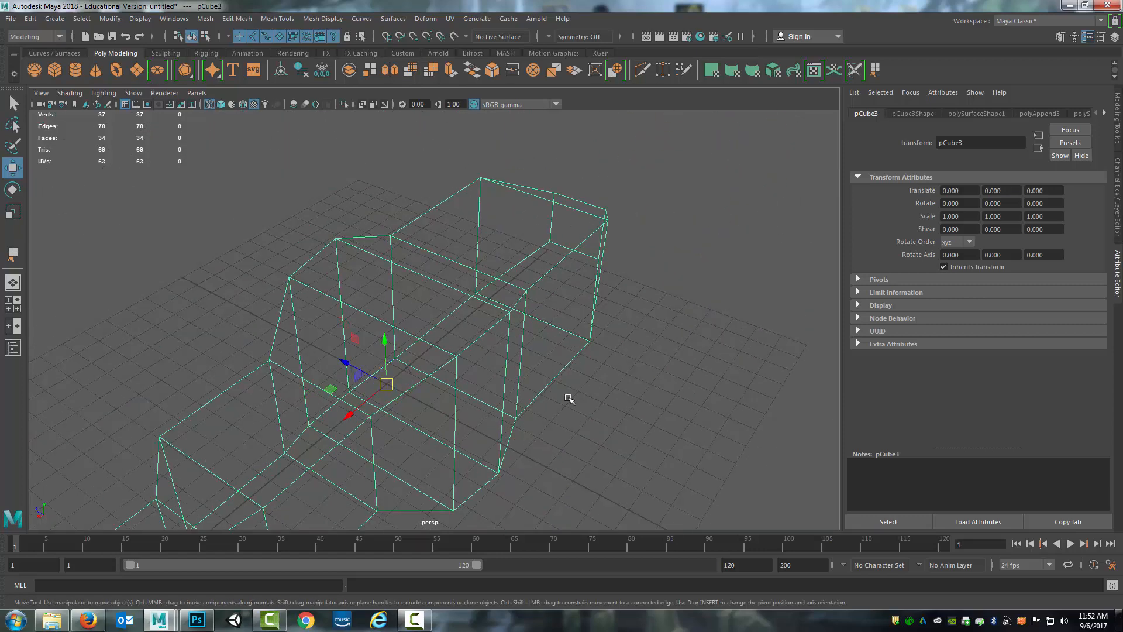
# Step: Return the viewport from wireframe to shaded display with the whole mesh in view
pyautogui.keyDown('alt'); pyautogui.moveTo(569, 399); pyautogui.dragTo(534, 386, button='right'); pyautogui.keyUp('alt')
pyautogui.keyDown('alt'); pyautogui.moveTo(534, 386); pyautogui.dragTo(507, 388); pyautogui.keyUp('alt')
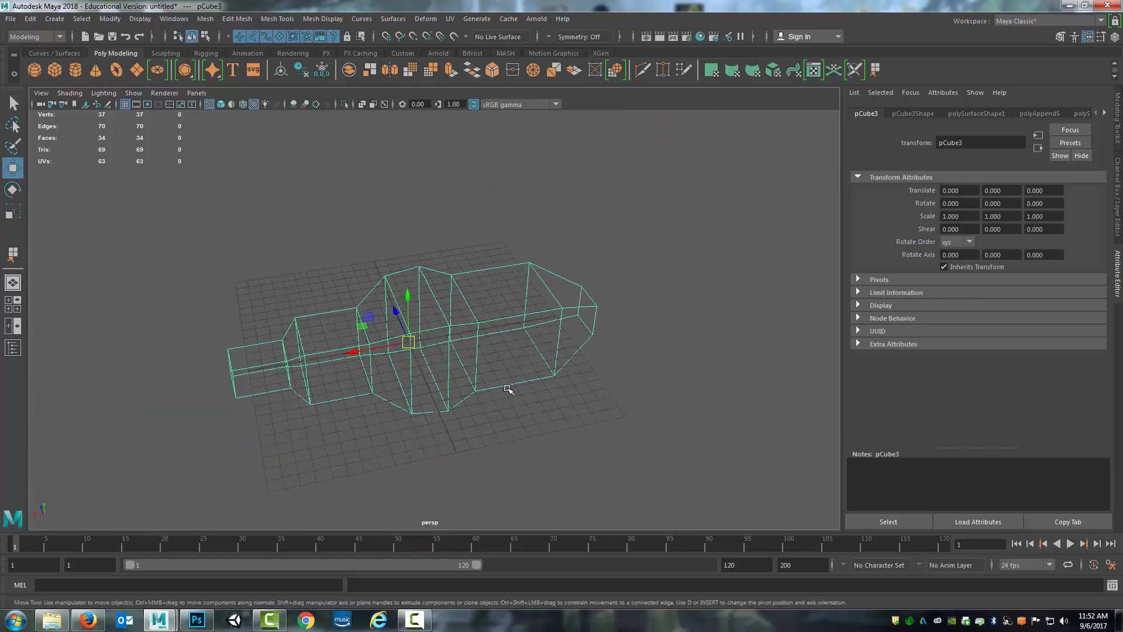
pyautogui.press('6')
pyautogui.keyDown('alt'); pyautogui.moveTo(578, 371); pyautogui.dragTo(486, 358); pyautogui.keyUp('alt')
# Step: Rename the mesh's transform node as AppendCube_Mesh
pyautogui.doubleClick(970, 144)
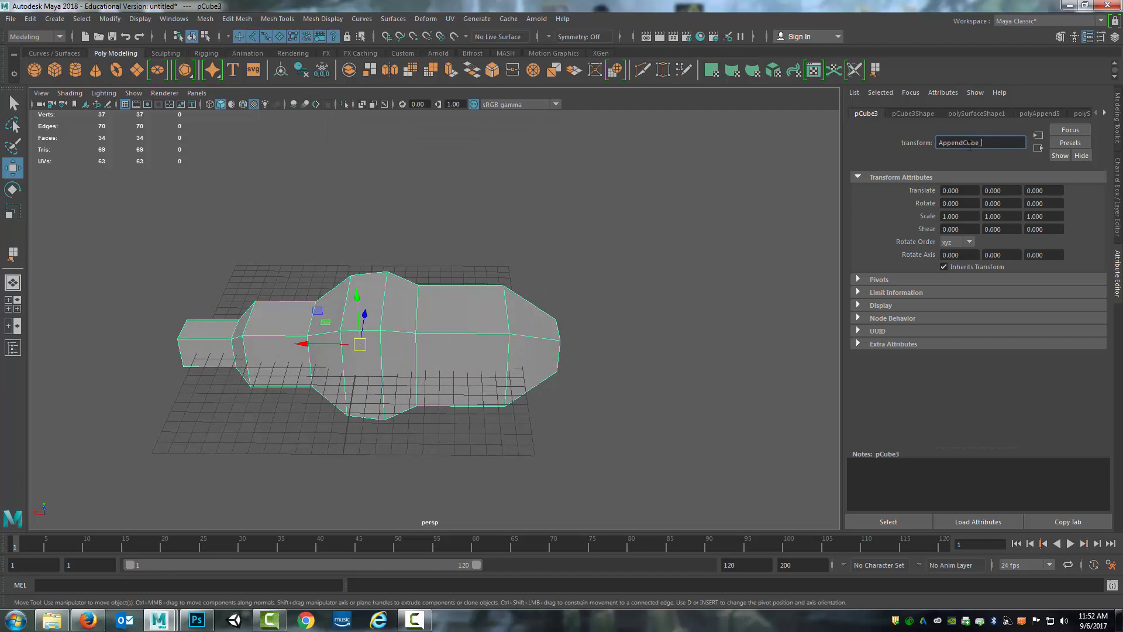
pyautogui.write('AppendCube_Mesh')
pyautogui.press('Return')
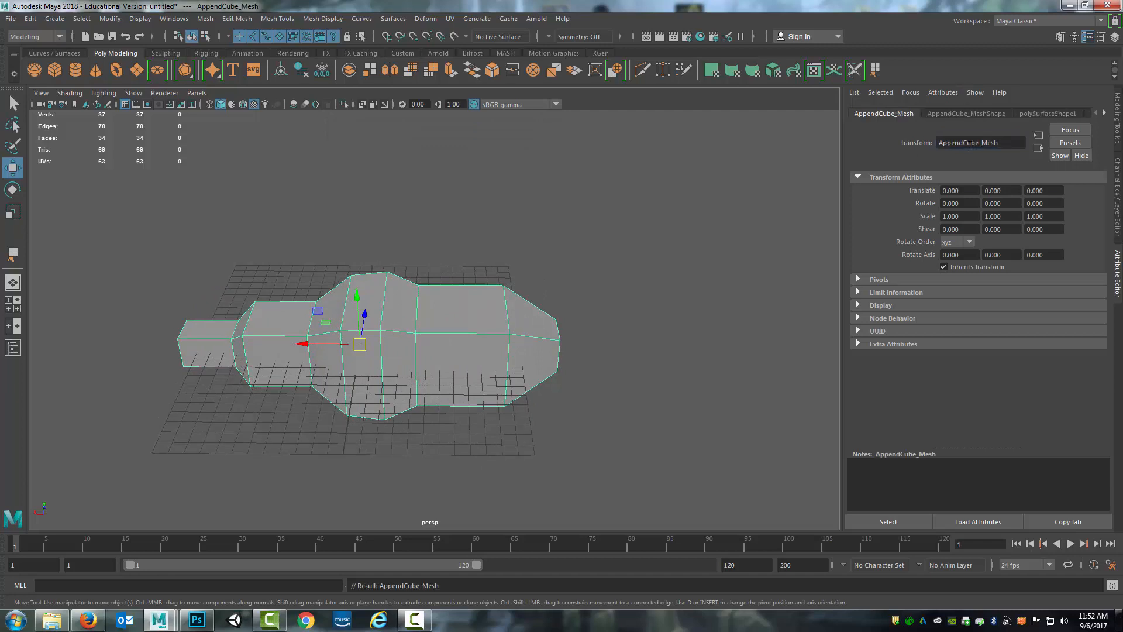
# Step: Delete the construction history of AppendCube_Mesh and freeze its transformations
pyautogui.click(1103, 114)
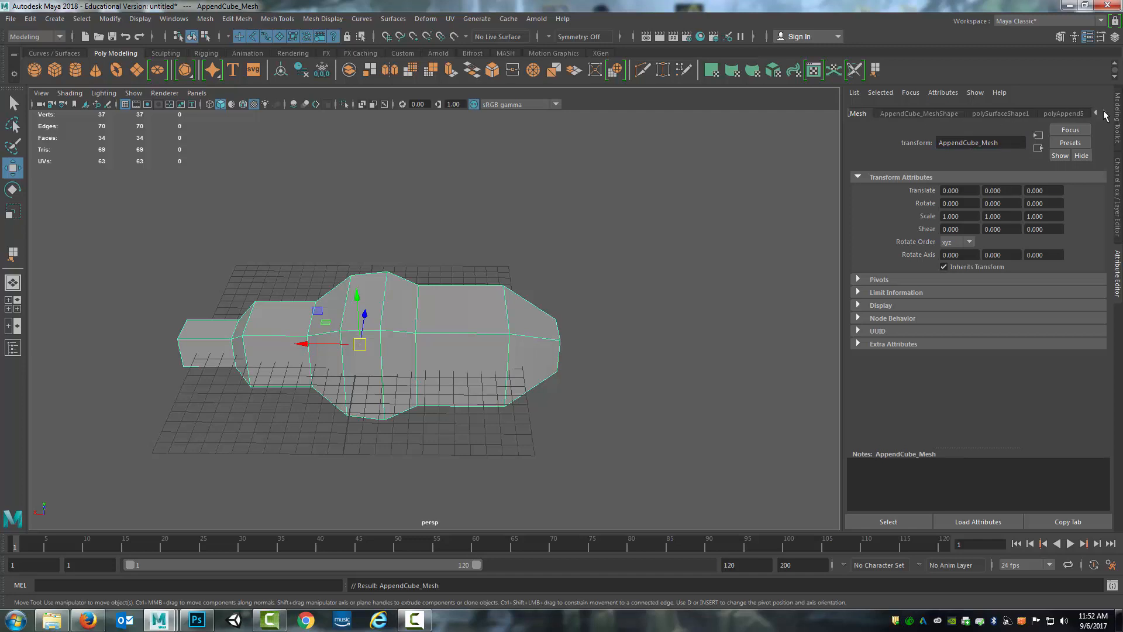
pyautogui.click(39, 19)
pyautogui.moveTo(164, 168)
pyautogui.click(206, 176)
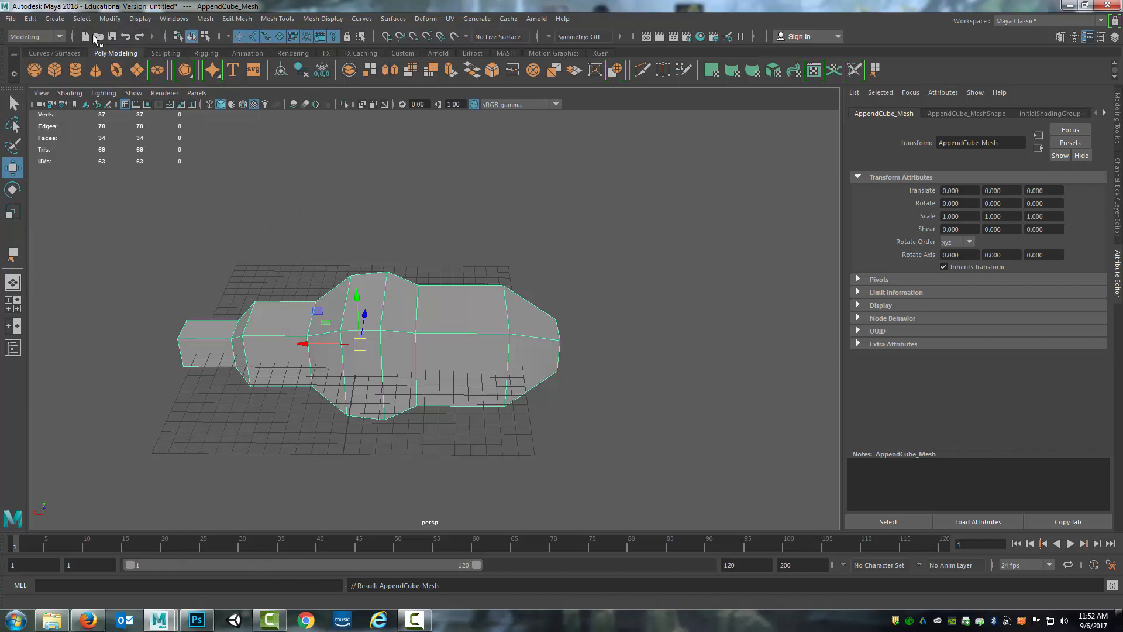
pyautogui.click(110, 19)
pyautogui.click(129, 72)
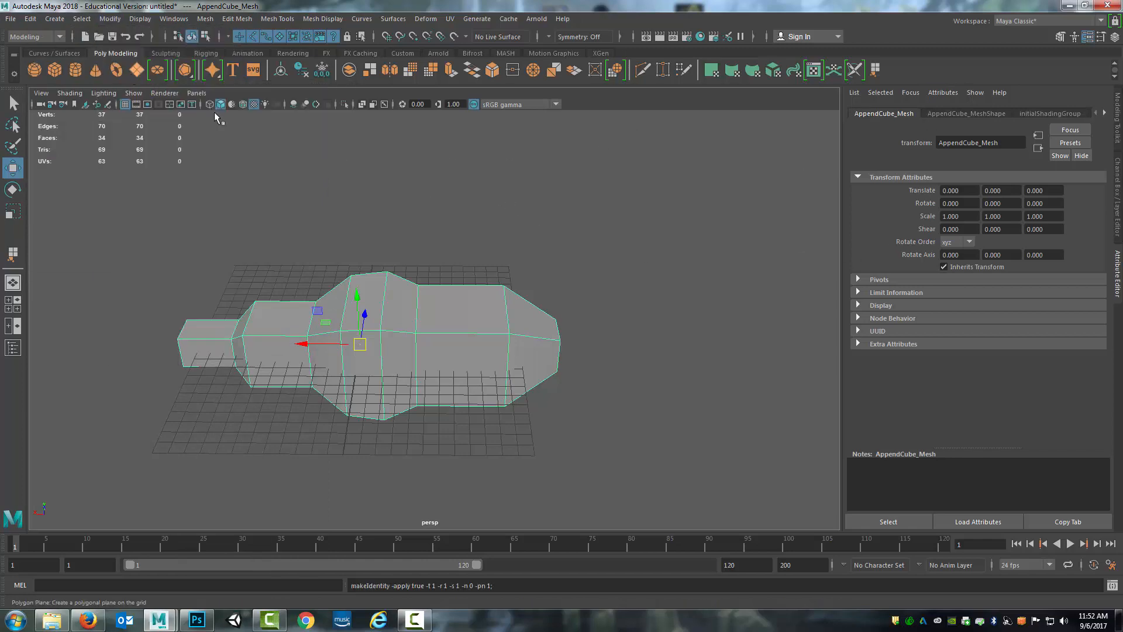
pyautogui.keyDown('alt'); pyautogui.moveTo(518, 279); pyautogui.dragTo(503, 252); pyautogui.keyUp('alt')
# Step: Check the Outliner for leftover objects beside AppendCube_Mesh, and close it
pyautogui.click(174, 18)
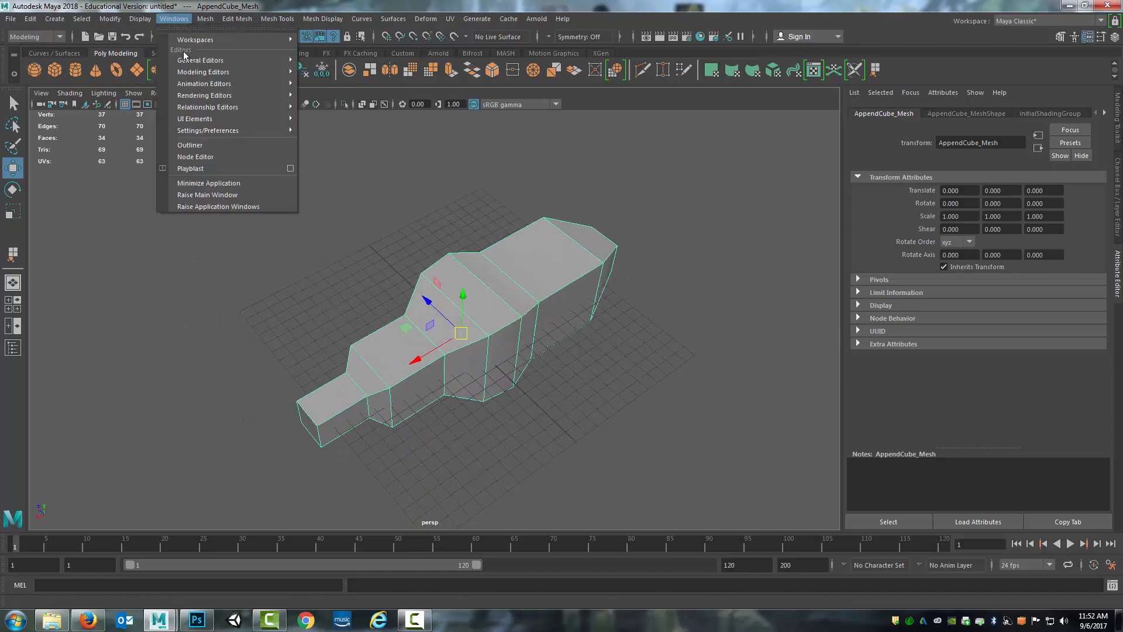
pyautogui.click(207, 153)
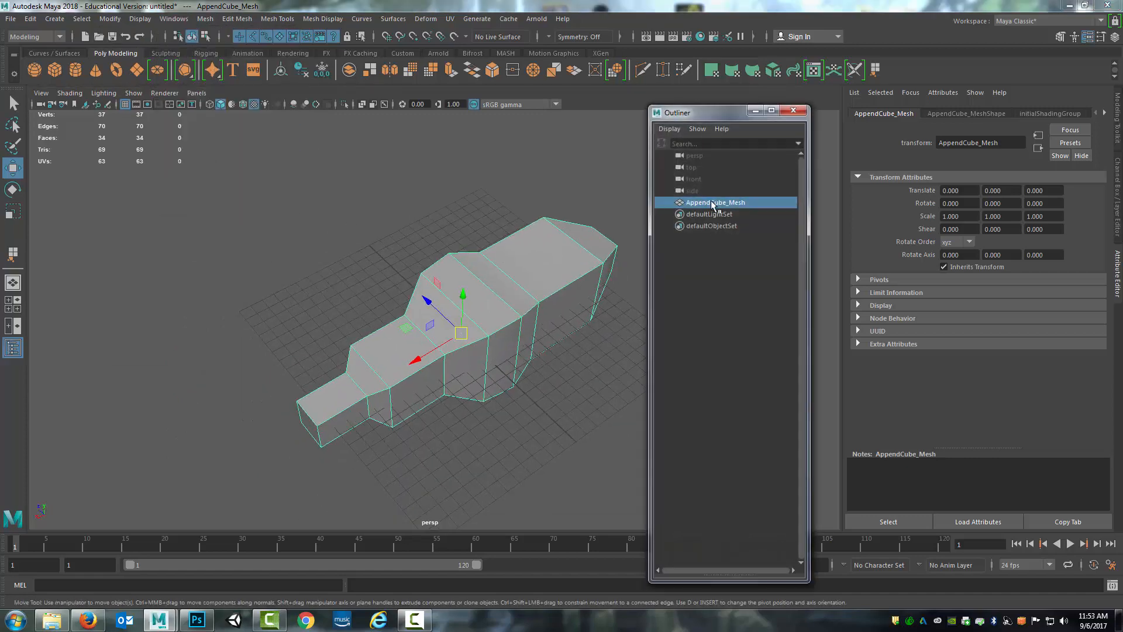
pyautogui.click(794, 110)
pyautogui.keyDown('alt'); pyautogui.moveTo(351, 310); pyautogui.dragTo(507, 328); pyautogui.keyUp('alt')
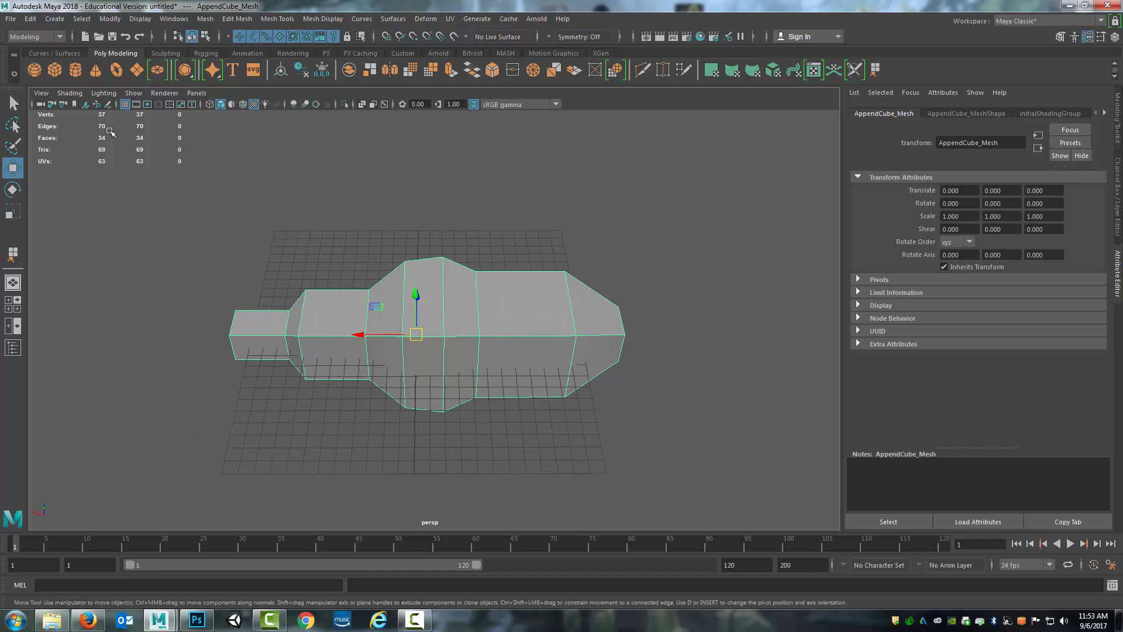
# Step: Toggle the viewport's backface culling off and back on
pyautogui.click(69, 93)
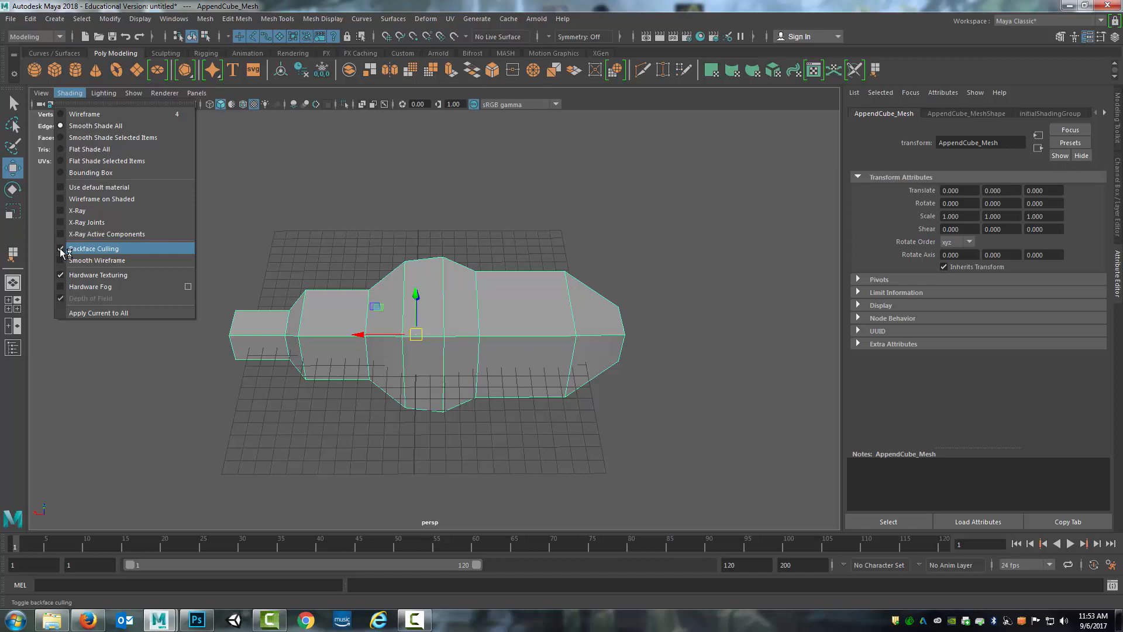
pyautogui.click(63, 248)
pyautogui.click(70, 93)
pyautogui.click(62, 248)
# Step: Inspect the surface and edge flow of AppendCube_Mesh from several angles and distances
pyautogui.scroll(5, 471, 337)
pyautogui.moveTo(358, 349)
pyautogui.keyDown('alt'); pyautogui.mouseDown()
pyautogui.moveTo(461, 292)
pyautogui.moveTo(482, 226)
pyautogui.moveTo(567, 244)
pyautogui.moveTo(454, 296)
pyautogui.moveTo(474, 314)
pyautogui.moveTo(208, 319)
pyautogui.moveTo(371, 318)
pyautogui.moveTo(380, 327)
pyautogui.moveTo(410, 295)
pyautogui.mouseUp(); pyautogui.keyUp('alt')
pyautogui.scroll(-8, 369, 318)
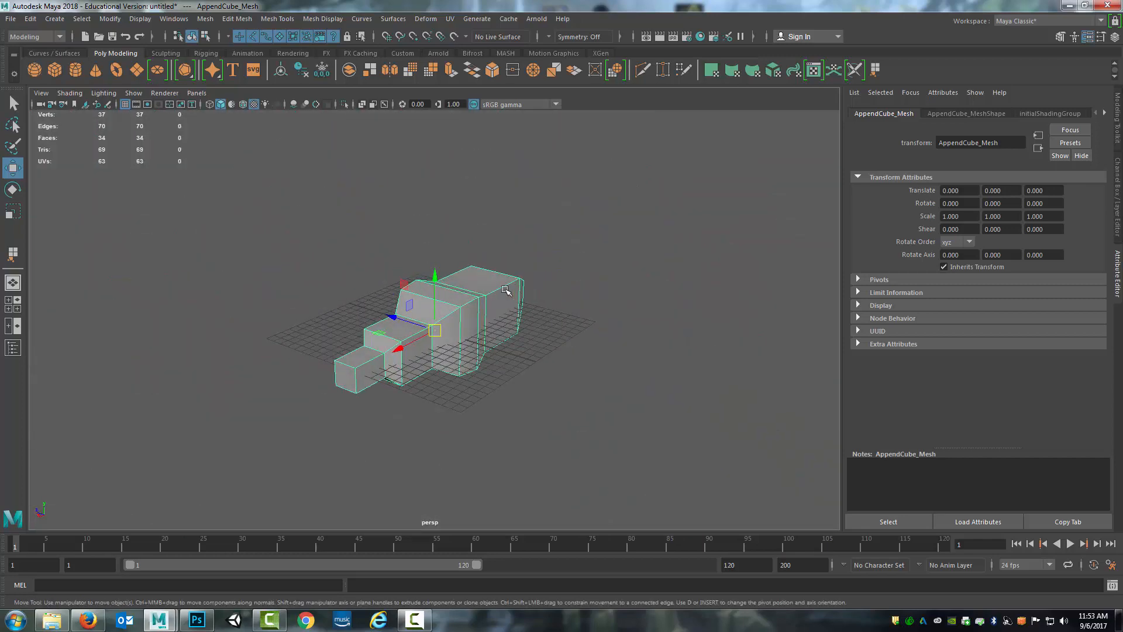
pyautogui.keyDown('alt'); pyautogui.moveTo(524, 287); pyautogui.dragTo(493, 347); pyautogui.keyUp('alt')
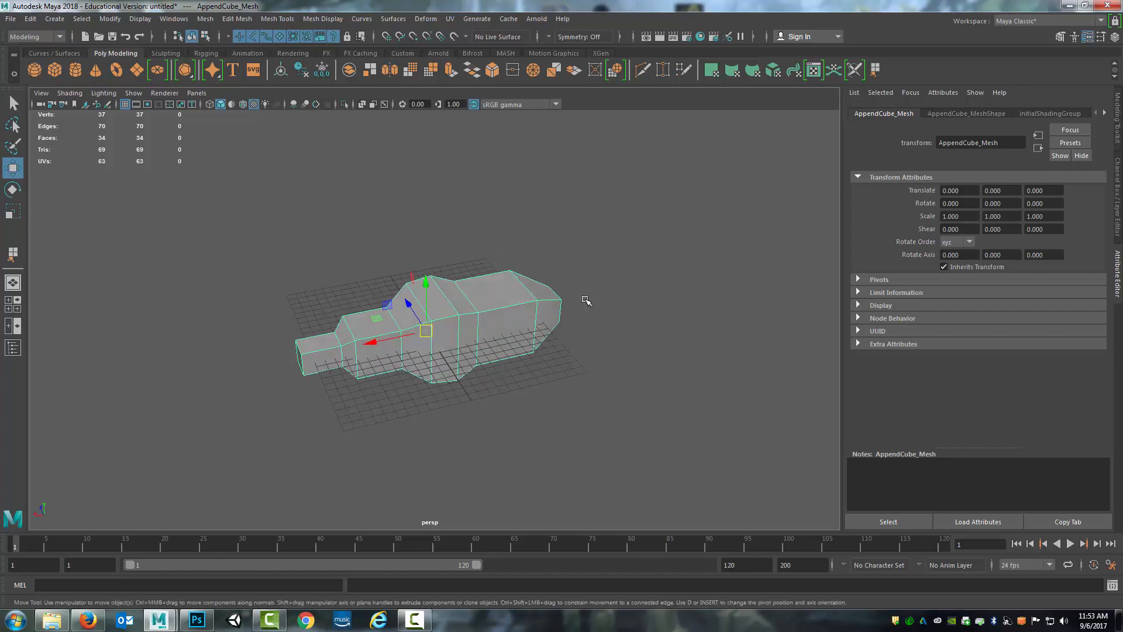
pyautogui.keyDown('alt'); pyautogui.moveTo(586, 300); pyautogui.dragTo(496, 317); pyautogui.keyUp('alt')
pyautogui.scroll(7, 499, 319)
pyautogui.keyDown('alt'); pyautogui.moveTo(501, 321); pyautogui.dragTo(511, 329, button='middle'); pyautogui.keyUp('alt')
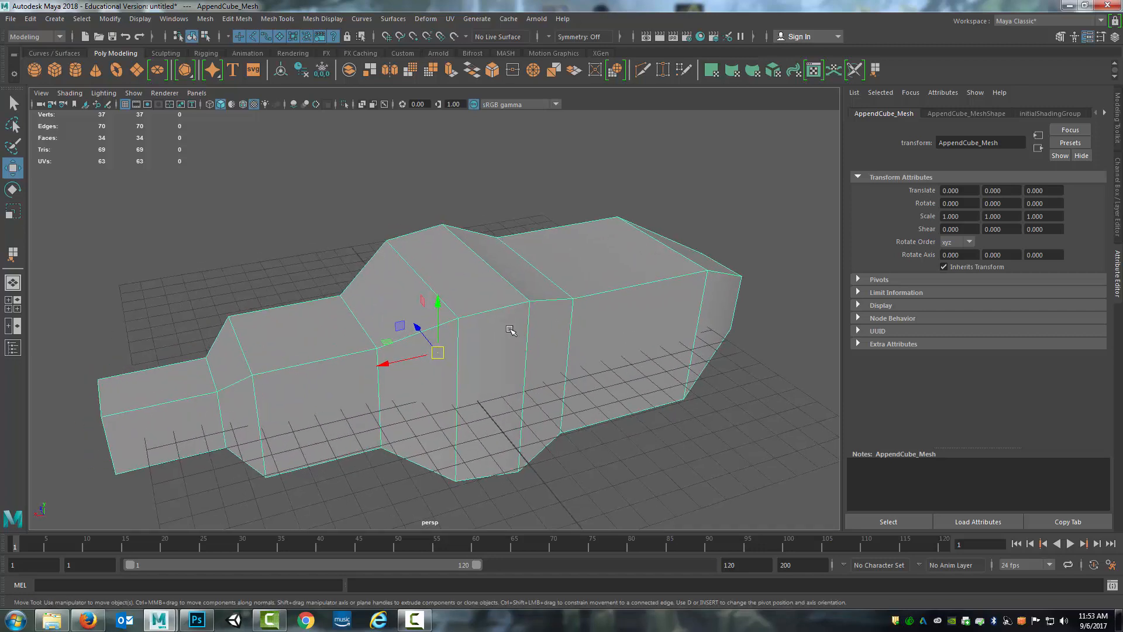
pyautogui.keyDown('alt'); pyautogui.moveTo(511, 329); pyautogui.dragTo(478, 305); pyautogui.keyUp('alt')
pyautogui.scroll(-7, 494, 326)
pyautogui.keyDown('alt'); pyautogui.moveTo(545, 326); pyautogui.dragTo(530, 330, button='middle'); pyautogui.keyUp('alt')
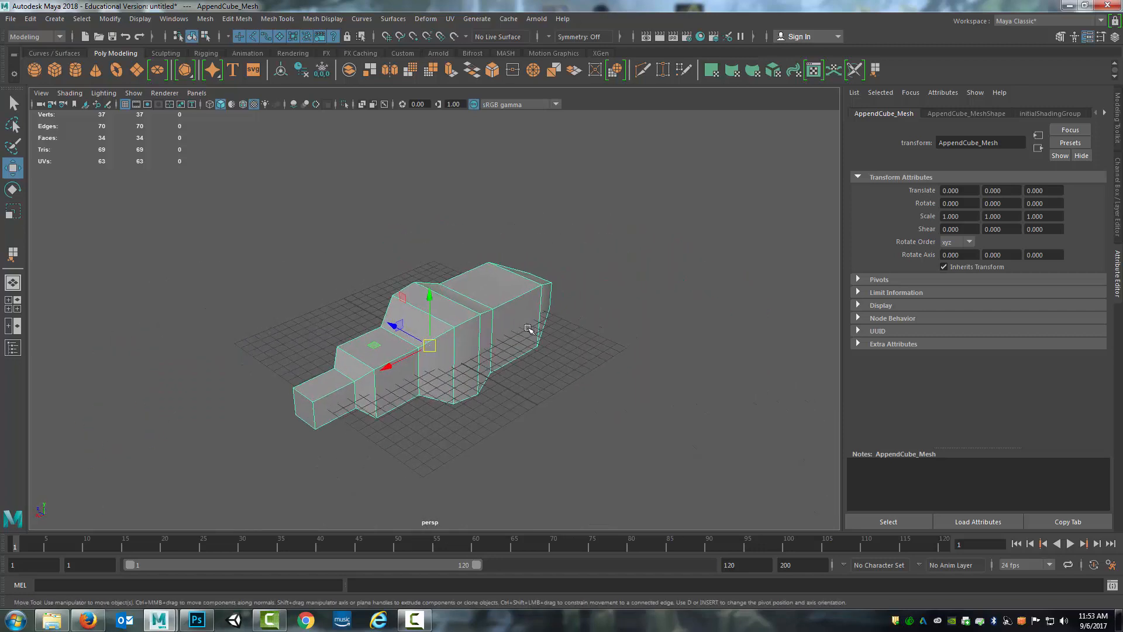
pyautogui.keyDown('alt'); pyautogui.moveTo(530, 330); pyautogui.dragTo(476, 324); pyautogui.keyUp('alt')
pyautogui.keyDown('alt'); pyautogui.moveTo(493, 324); pyautogui.dragTo(466, 326, button='middle'); pyautogui.keyUp('alt')
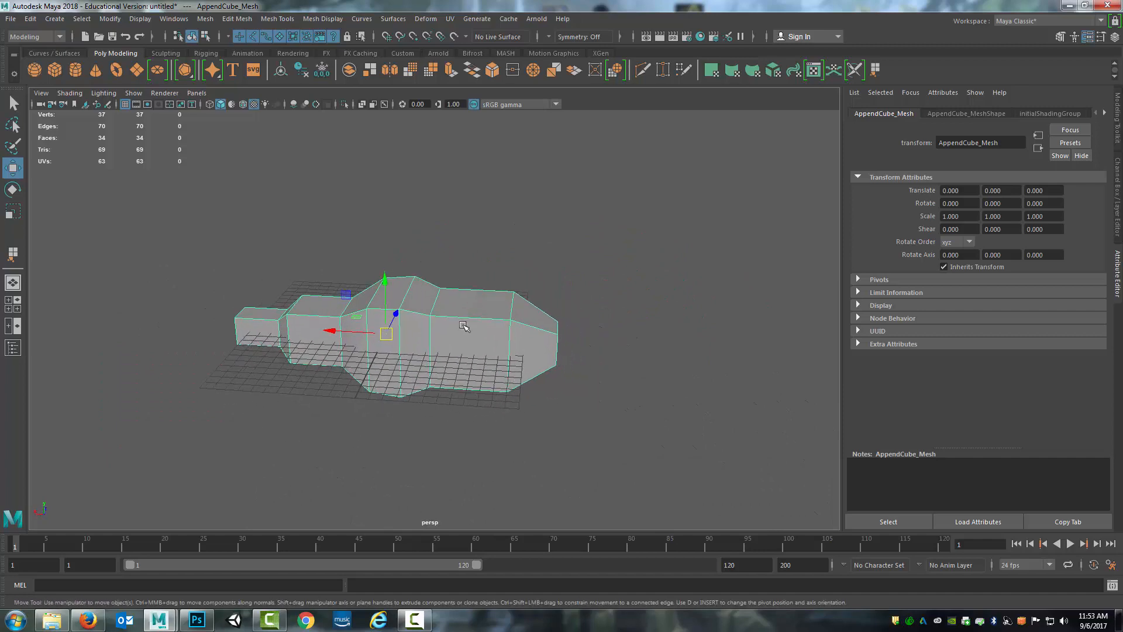
pyautogui.scroll(8, 472, 332)
pyautogui.keyDown('alt'); pyautogui.moveTo(441, 274); pyautogui.dragTo(446, 333); pyautogui.keyUp('alt')
pyautogui.scroll(-7, 446, 304)
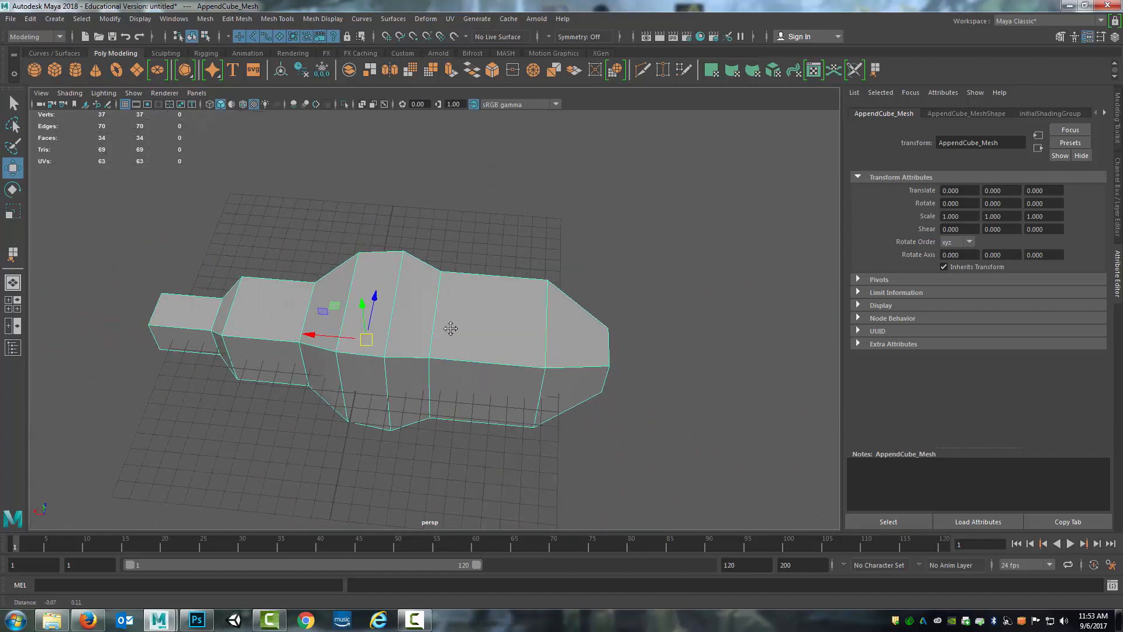
pyautogui.keyDown('alt'); pyautogui.moveTo(451, 328); pyautogui.dragTo(482, 350, button='middle'); pyautogui.keyUp('alt')
pyautogui.moveTo(482, 350)
pyautogui.keyDown('alt'); pyautogui.mouseDown()
pyautogui.moveTo(464, 321)
pyautogui.moveTo(449, 333)
pyautogui.moveTo(469, 348)
pyautogui.mouseUp(); pyautogui.keyUp('alt')
pyautogui.scroll(7, 462, 322)
pyautogui.scroll(-7, 461, 336)
pyautogui.keyDown('alt'); pyautogui.moveTo(476, 347); pyautogui.dragTo(458, 337, button='middle'); pyautogui.keyUp('alt')
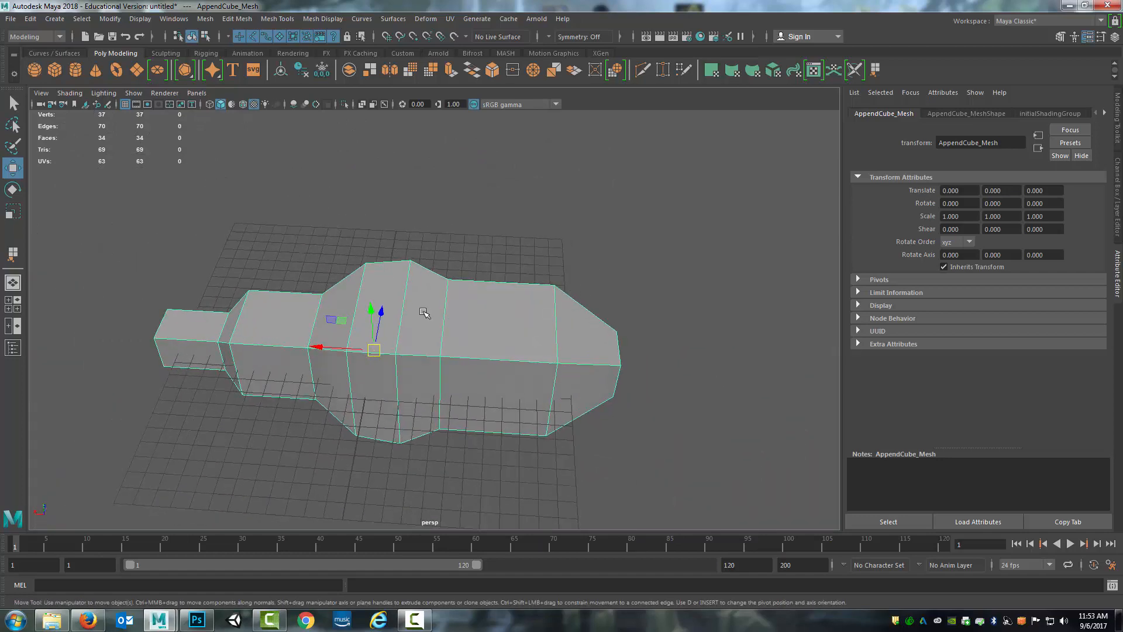
# Step: Delete the narrow upper face between the mesh's widest section and the long body segment
pyautogui.moveTo(423, 284); pyautogui.dragTo(422, 253, button='right')
pyautogui.scroll(3, 432, 308)
pyautogui.scroll(2, 431, 308)
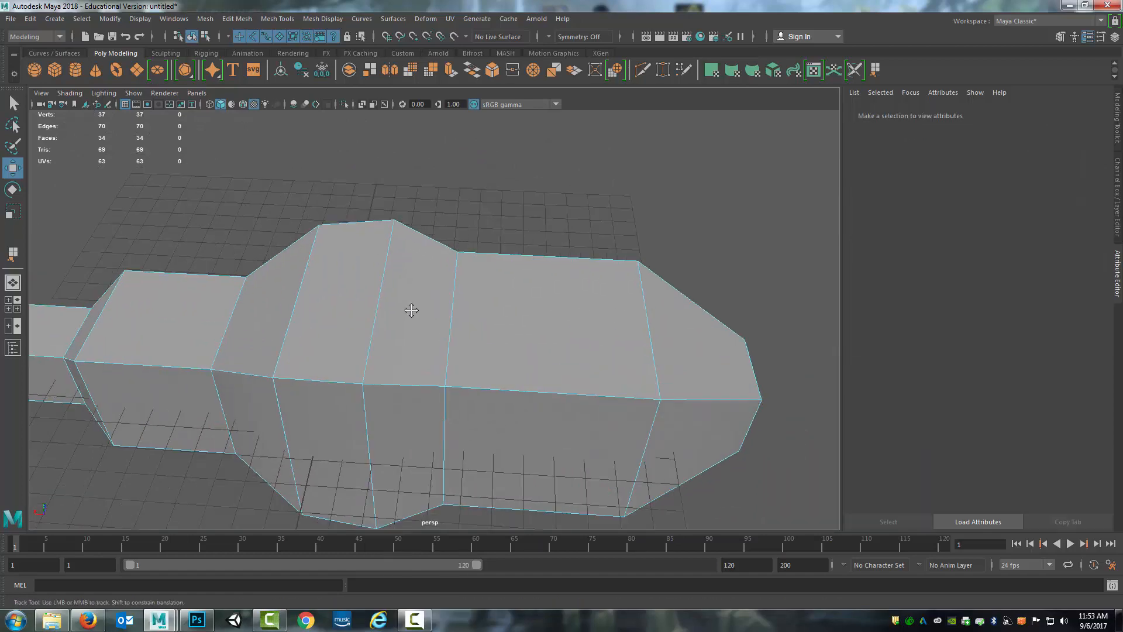
pyautogui.keyDown('alt'); pyautogui.moveTo(411, 311); pyautogui.dragTo(461, 316, button='middle'); pyautogui.keyUp('alt')
pyautogui.scroll(-6, 456, 318)
pyautogui.keyDown('alt'); pyautogui.moveTo(440, 326); pyautogui.dragTo(454, 328); pyautogui.keyUp('alt')
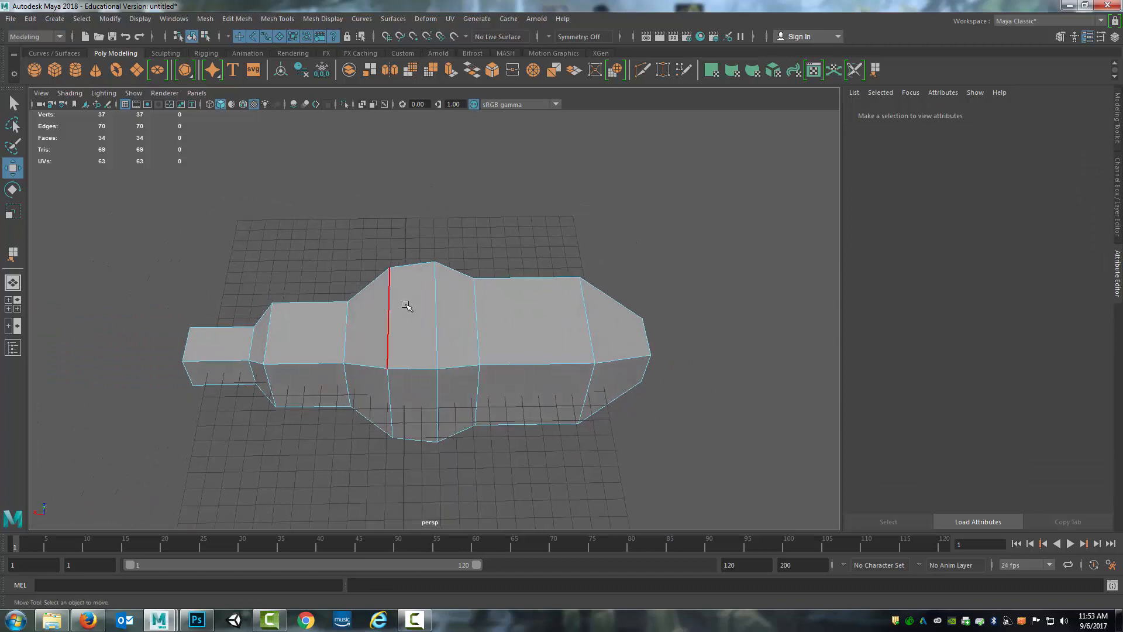
pyautogui.moveTo(456, 290); pyautogui.dragTo(471, 327, button='right')
pyautogui.click(455, 314)
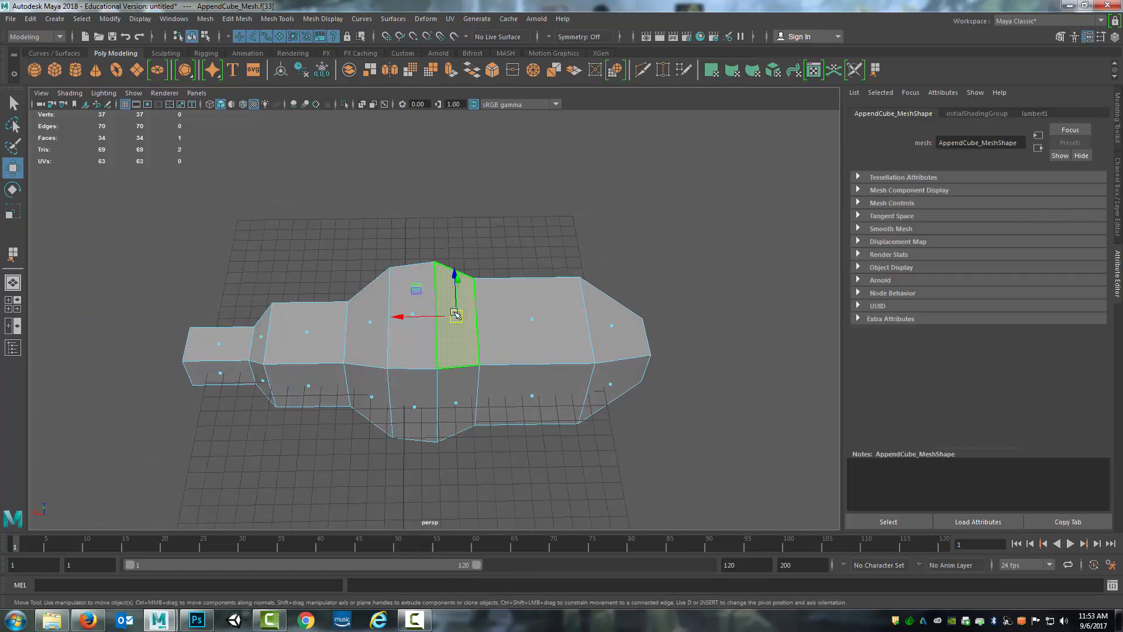
pyautogui.press('Delete')
pyautogui.scroll(3, 448, 316)
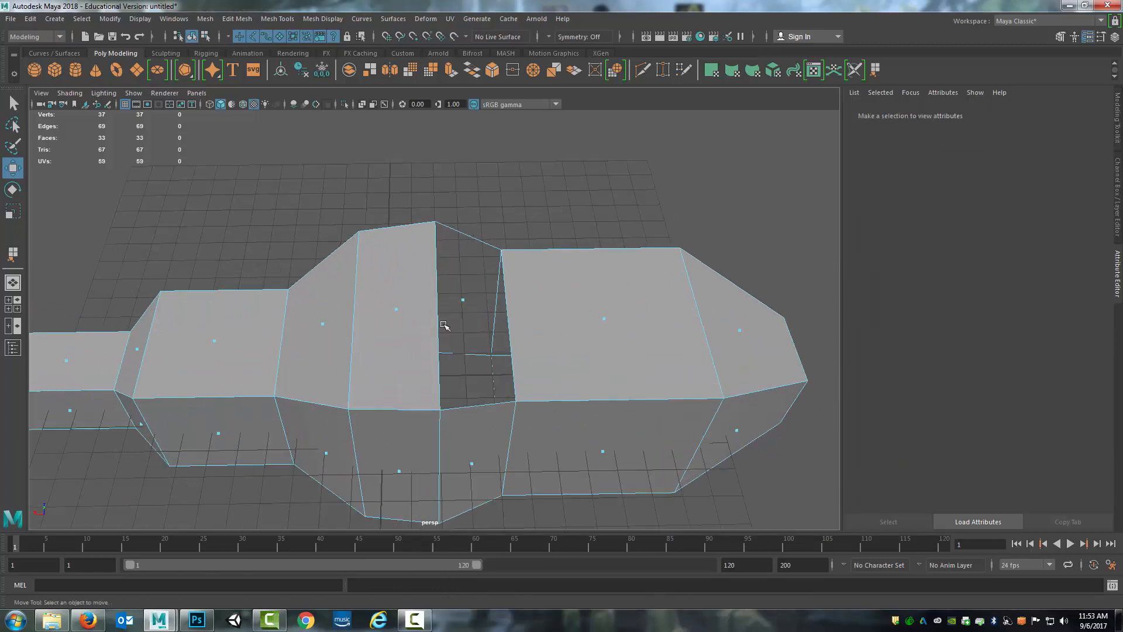
# Step: Delete the extra vertex midway along the gap's edge on the widest section
pyautogui.keyDown('alt'); pyautogui.moveTo(446, 326); pyautogui.dragTo(107, 212); pyautogui.keyUp('alt')
pyautogui.moveTo(373, 296); pyautogui.dragTo(407, 291, button='right')
pyautogui.click(420, 291)
pyautogui.press('Delete')
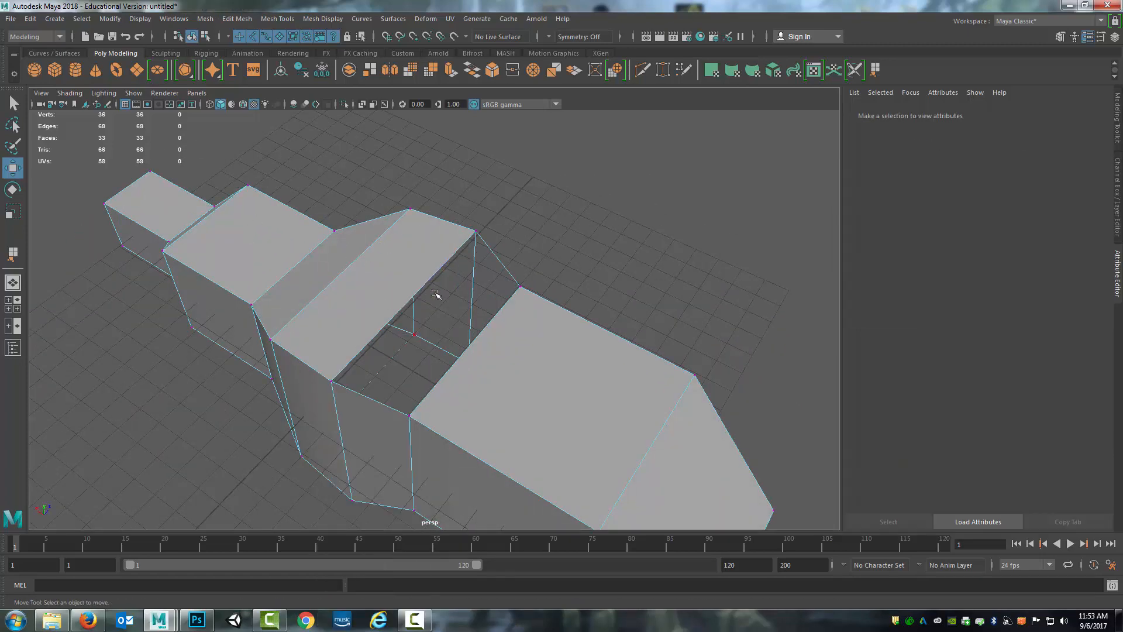
# Step: Multi-cut the upper face of the widest section across its middle to add a lengthwise edge
pyautogui.keyDown('alt'); pyautogui.moveTo(269, 271); pyautogui.dragTo(295, 270); pyautogui.keyUp('alt')
pyautogui.click(642, 70)
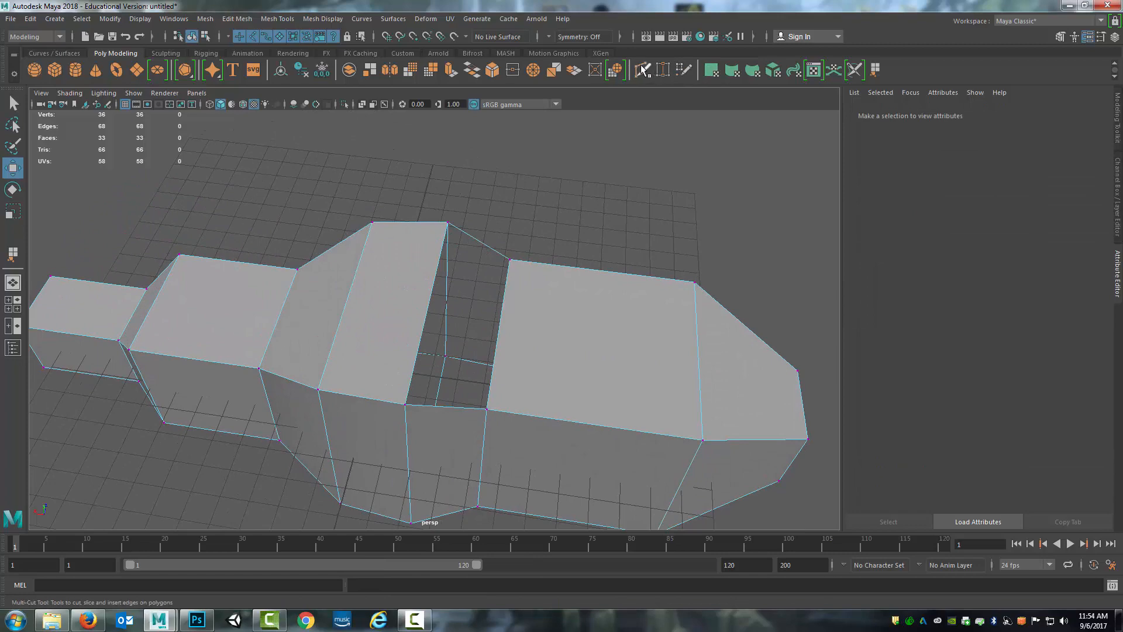
pyautogui.click(351, 290)
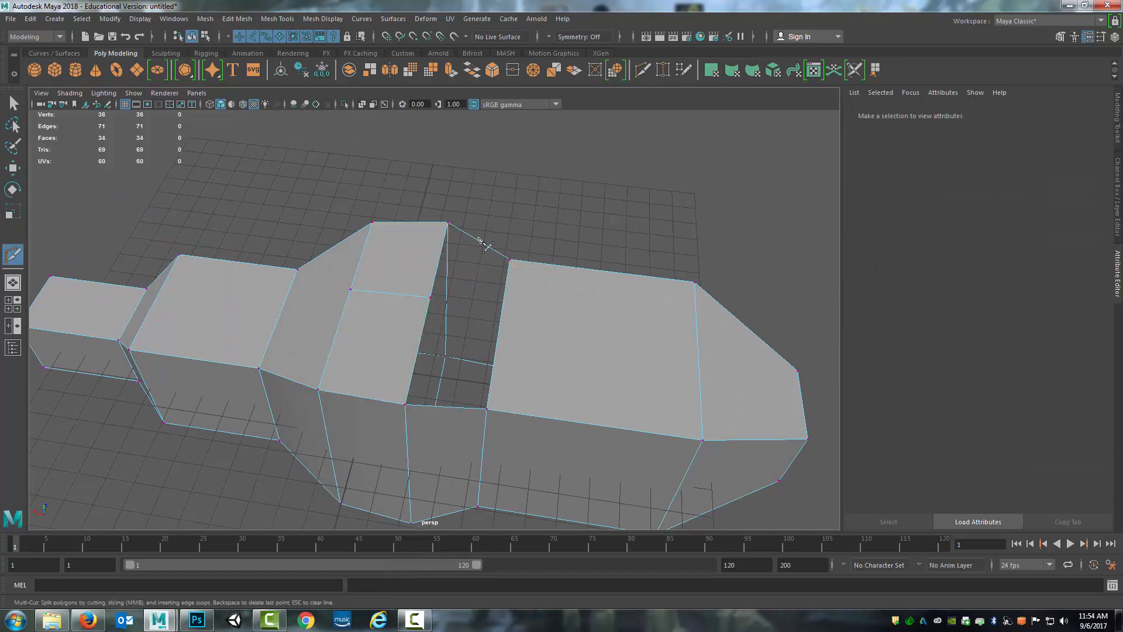
# Step: Delete the new edge across the widest section's upper face while keeping its end vertices
pyautogui.keyDown('alt'); pyautogui.moveTo(486, 245); pyautogui.dragTo(138, 163); pyautogui.keyUp('alt')
pyautogui.click(14, 104)
pyautogui.moveTo(342, 272)
pyautogui.mouseDown(button='right')
pyautogui.moveTo(376, 266)
pyautogui.moveTo(363, 275)
pyautogui.mouseUp(button='right')
pyautogui.click(372, 285)
pyautogui.press('Delete')
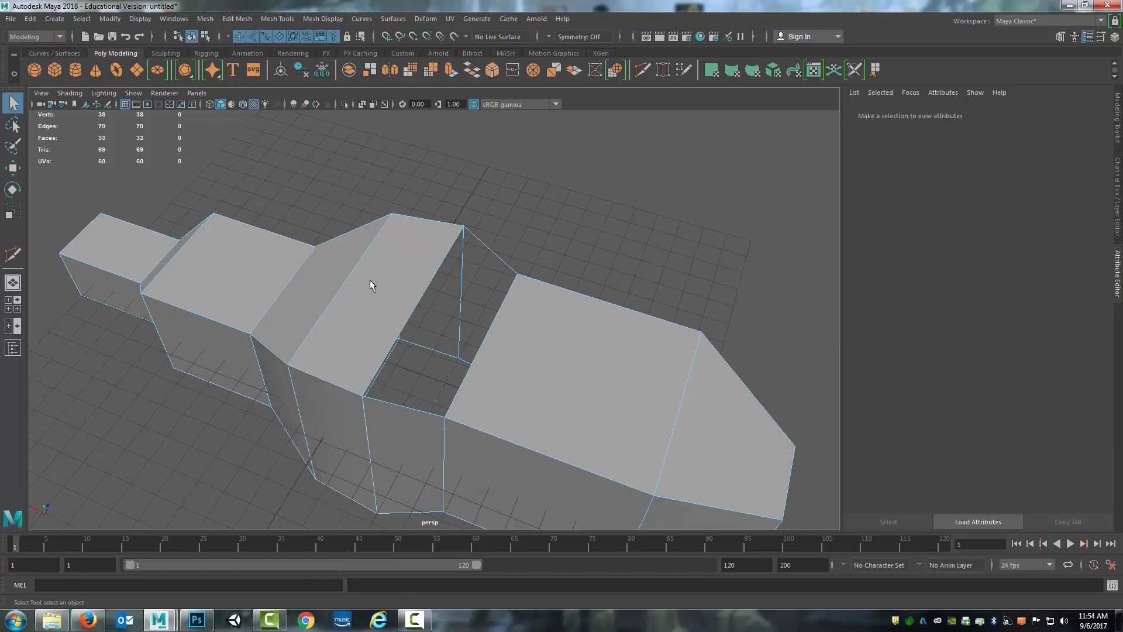
# Step: Fill the gap behind the widest section with a new face using Append to Polygon
pyautogui.keyDown('alt'); pyautogui.moveTo(480, 364); pyautogui.dragTo(503, 358); pyautogui.keyUp('alt')
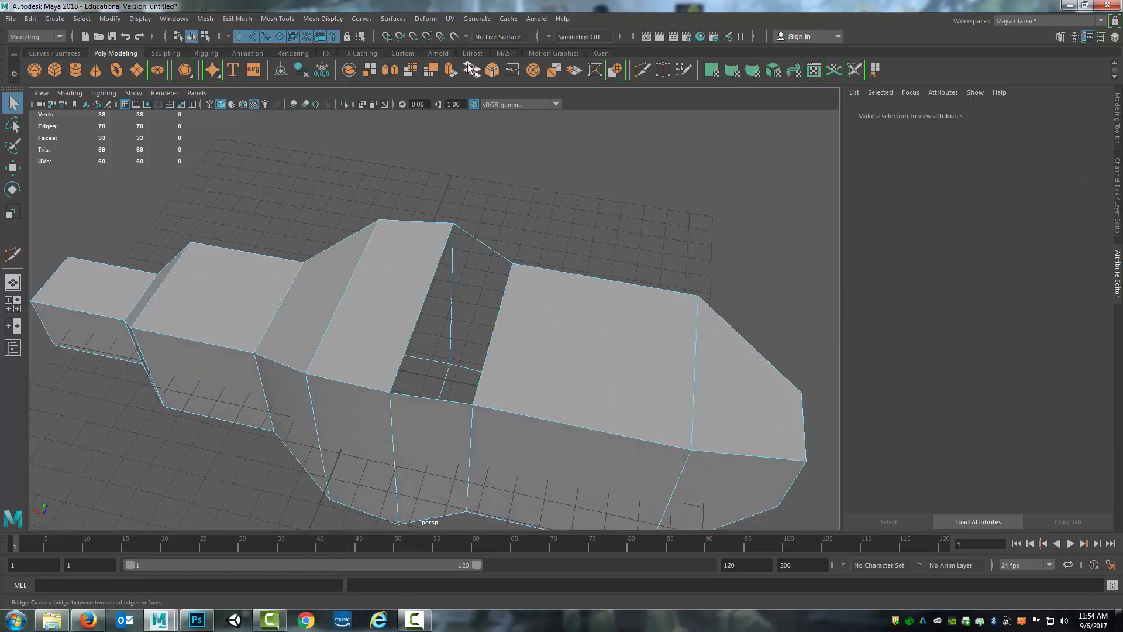
pyautogui.click(875, 70)
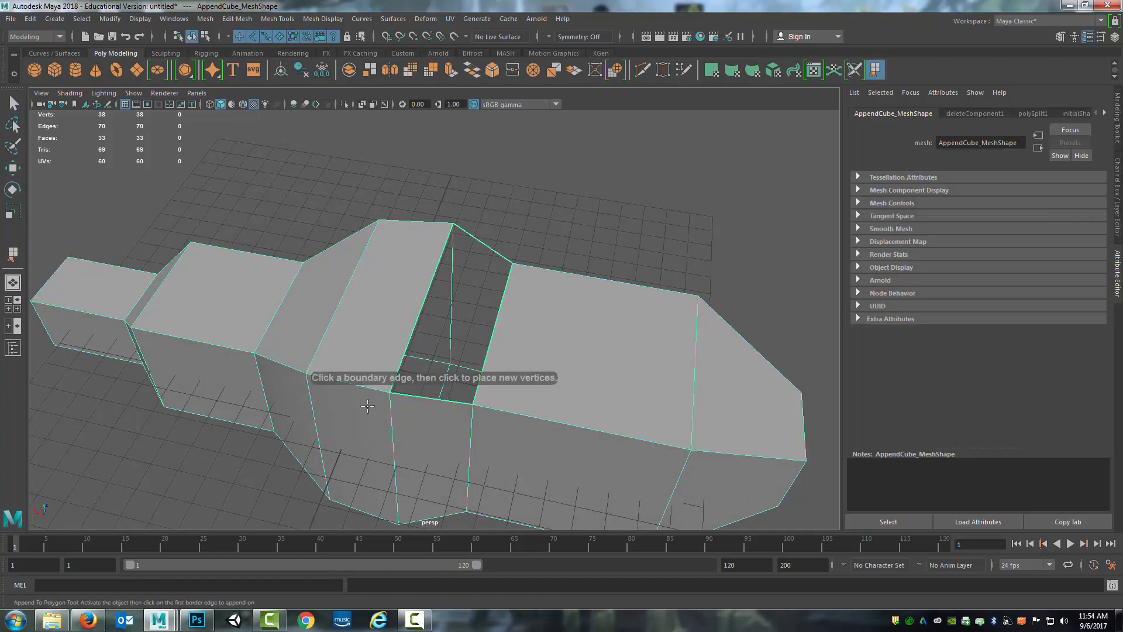
pyautogui.click(429, 399)
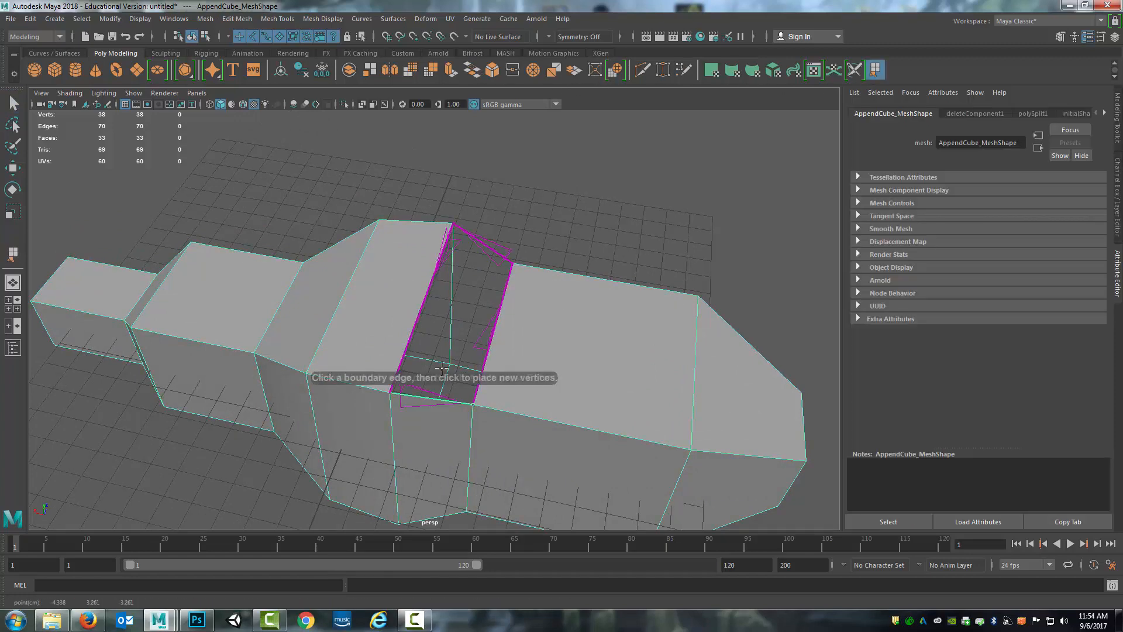
pyautogui.click(485, 246)
pyautogui.press('Return')
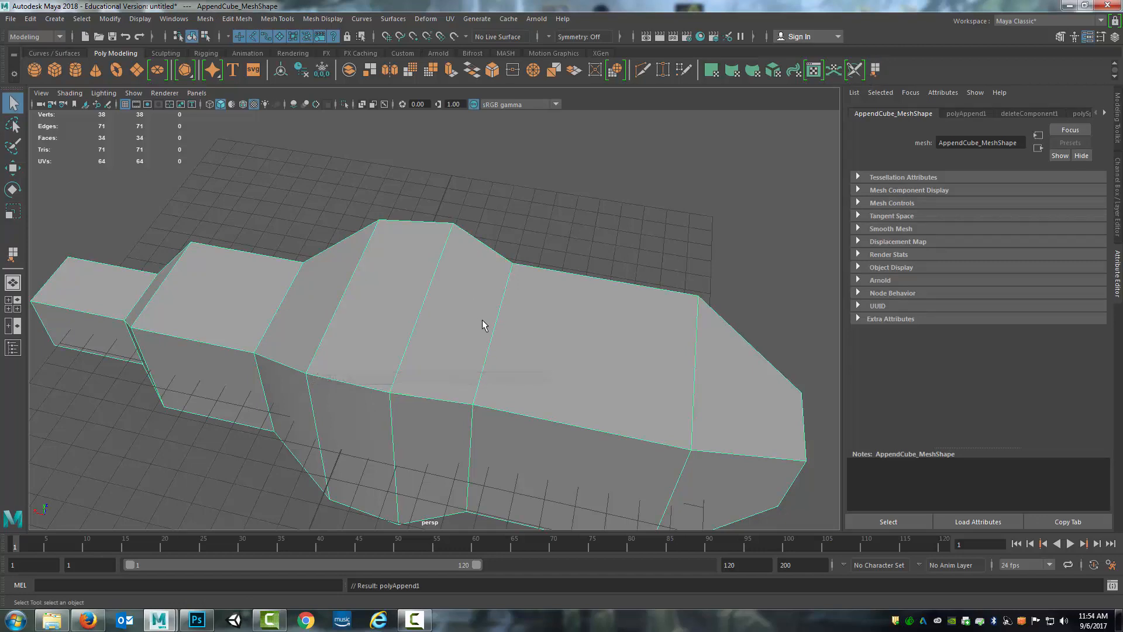
# Step: Delete the two leftover vertices midway along the edges of the widest section's upper face
pyautogui.keyDown('alt'); pyautogui.moveTo(483, 320); pyautogui.dragTo(252, 245); pyautogui.keyUp('alt')
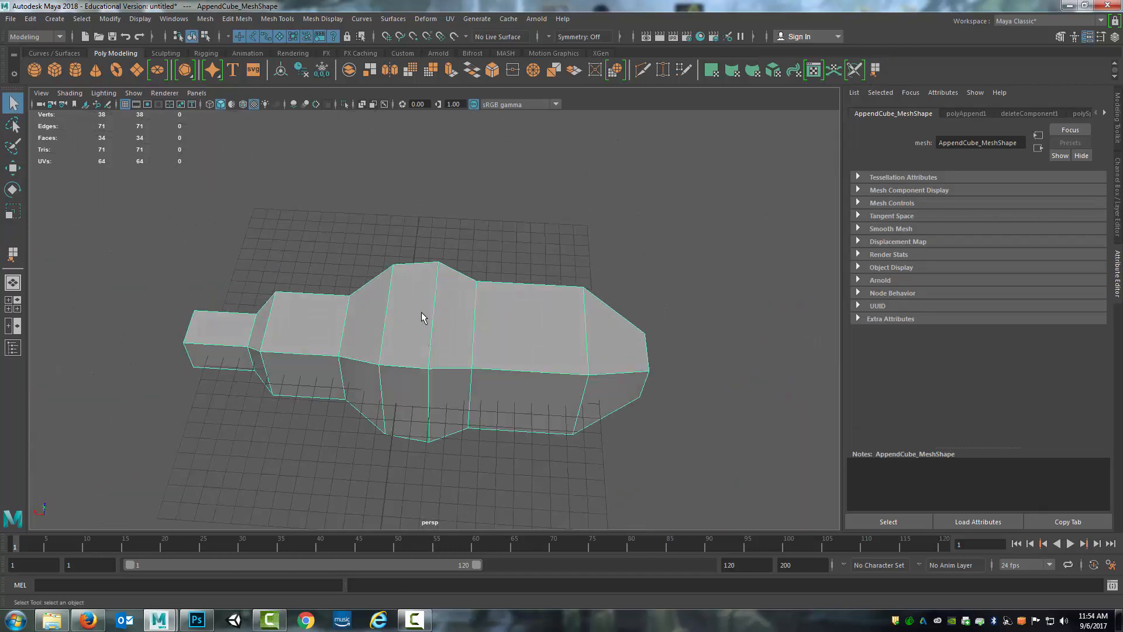
pyautogui.moveTo(422, 316); pyautogui.dragTo(360, 290, button='right')
pyautogui.keyDown('alt'); pyautogui.moveTo(454, 310); pyautogui.dragTo(468, 367); pyautogui.keyUp('alt')
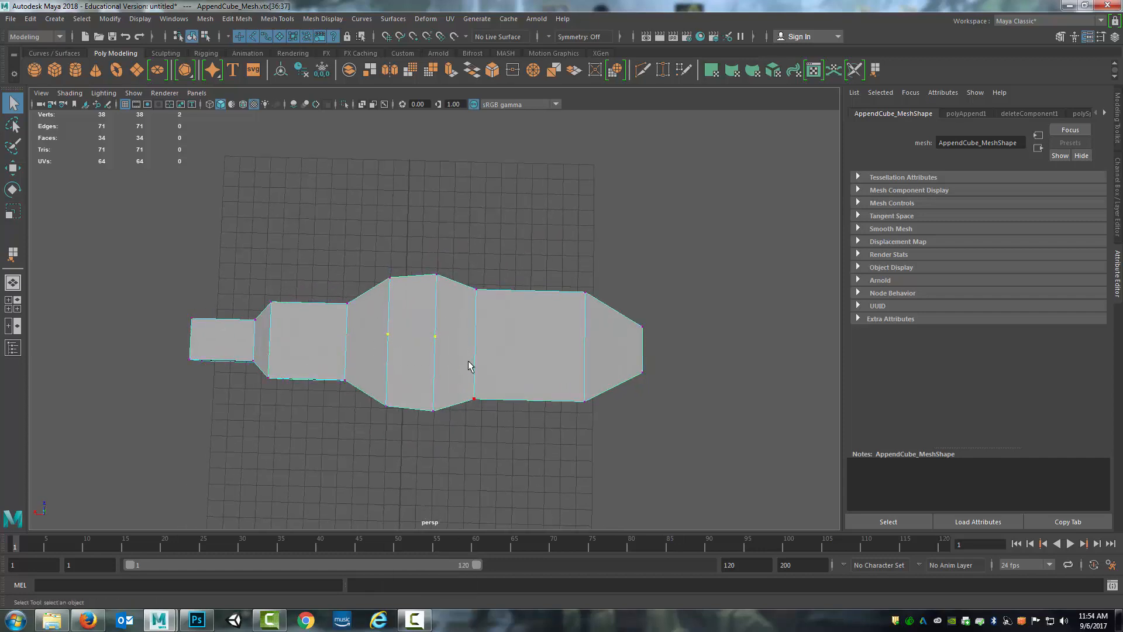
pyautogui.press('Delete')
# Step: Select the whole mesh and run Cleanup to select any faces with more than 4 sides
pyautogui.moveTo(450, 304); pyautogui.dragTo(491, 267, button='right')
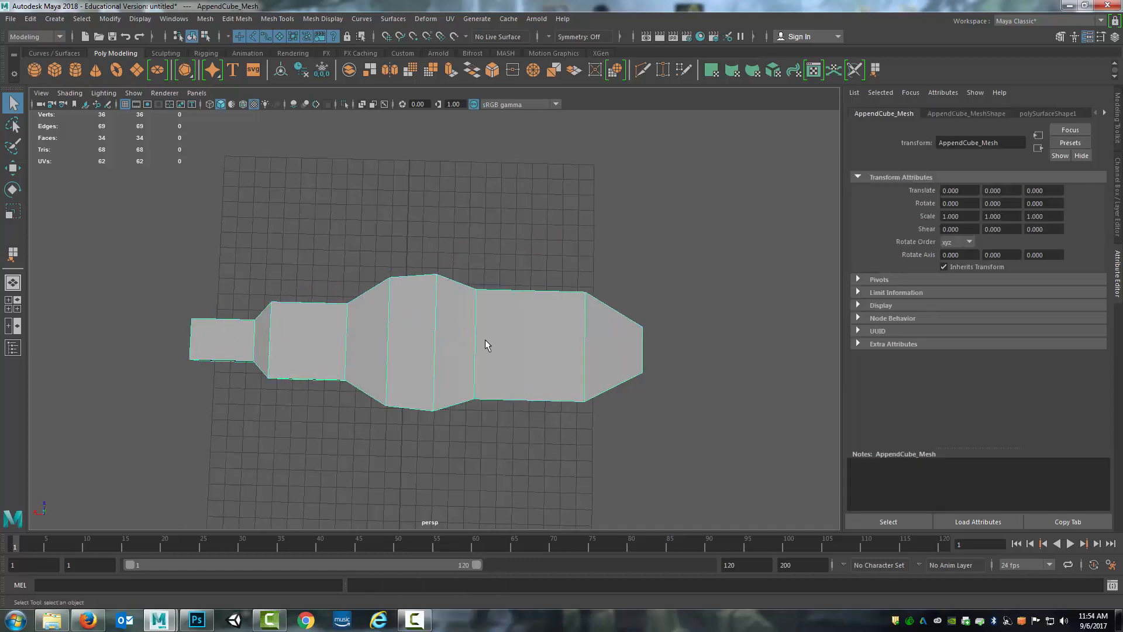
pyautogui.keyDown('alt'); pyautogui.moveTo(485, 339); pyautogui.dragTo(469, 320); pyautogui.keyUp('alt')
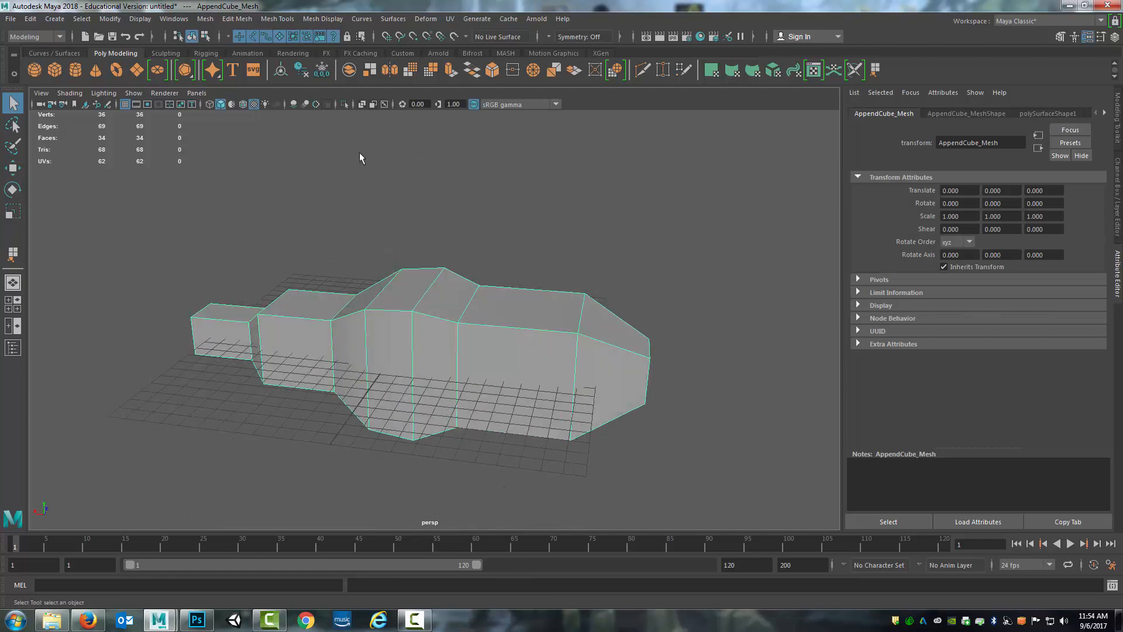
pyautogui.click(206, 18)
pyautogui.click(231, 250)
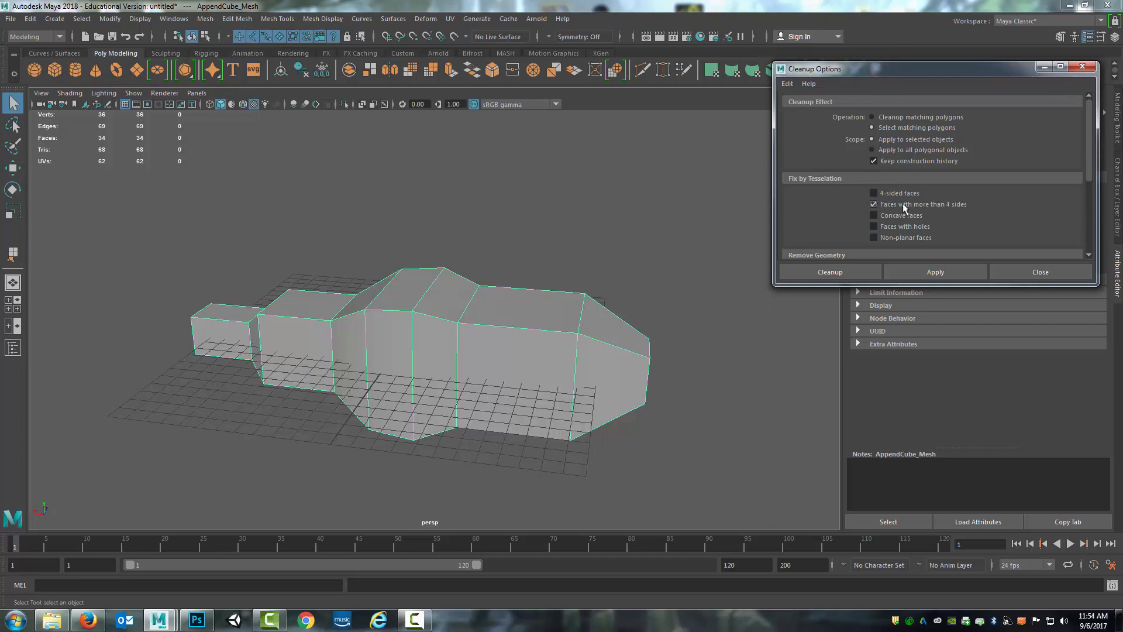
pyautogui.click(921, 273)
pyautogui.keyDown('alt'); pyautogui.moveTo(377, 296); pyautogui.dragTo(486, 300); pyautogui.keyUp('alt')
pyautogui.click(485, 338)
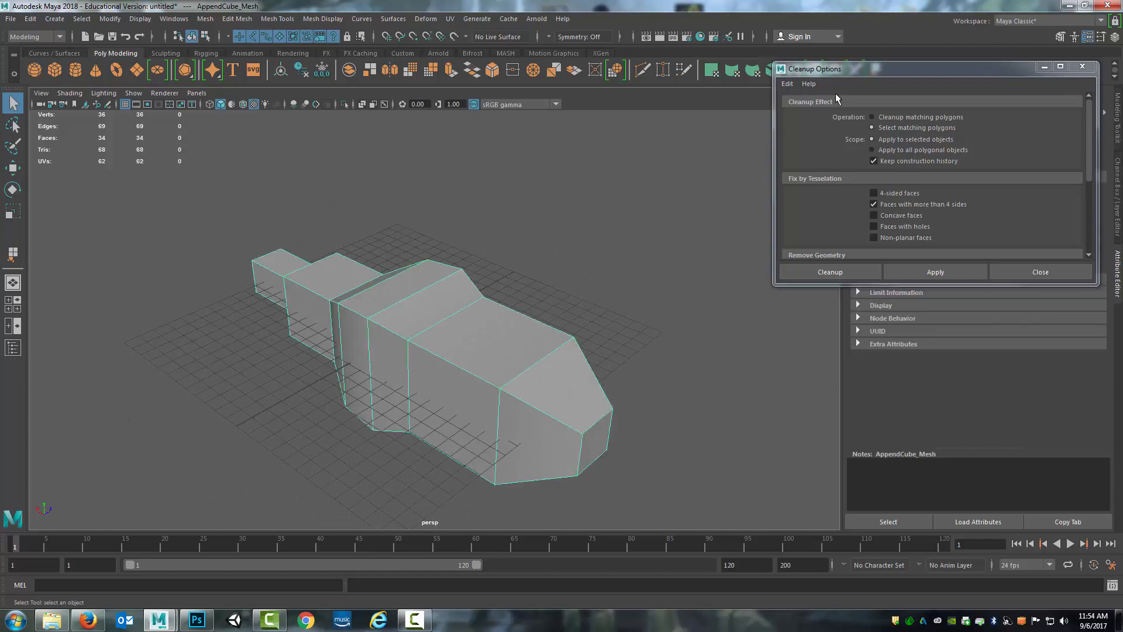
pyautogui.click(1083, 67)
# Step: With Append to Polygon active, examine the widest section's upper edges for open boundaries
pyautogui.keyDown('alt'); pyautogui.moveTo(409, 299); pyautogui.dragTo(493, 262); pyautogui.keyUp('alt')
pyautogui.scroll(4, 541, 264)
pyautogui.scroll(-3, 518, 274)
pyautogui.click(876, 70)
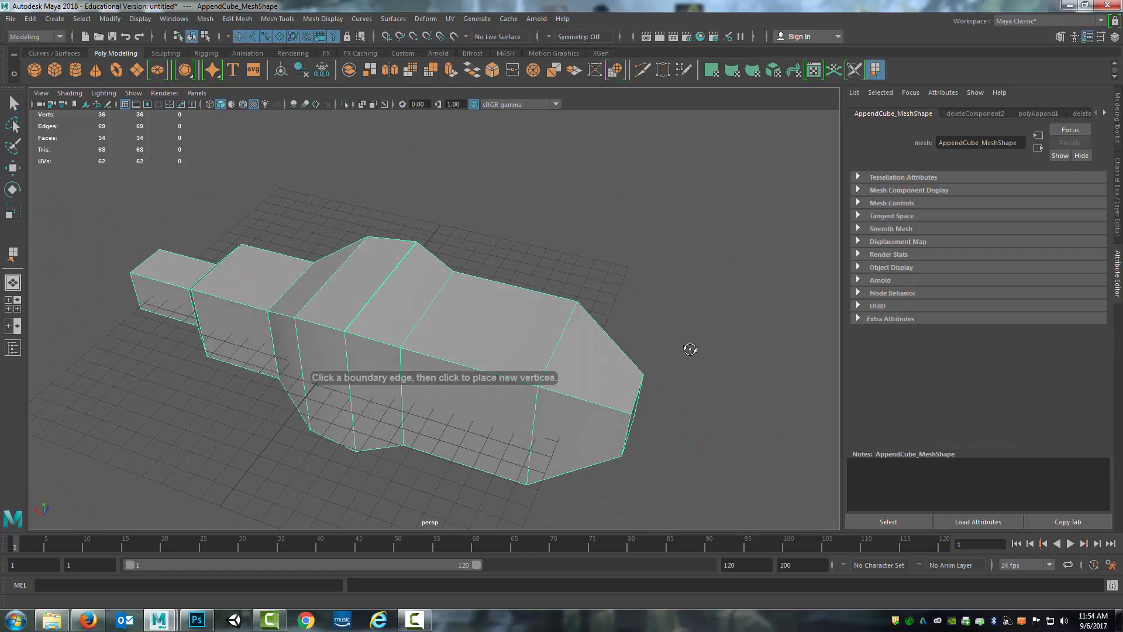
pyautogui.keyDown('alt'); pyautogui.moveTo(699, 330); pyautogui.dragTo(693, 398); pyautogui.keyUp('alt')
pyautogui.keyDown('alt'); pyautogui.moveTo(693, 398); pyautogui.dragTo(756, 340, button='middle'); pyautogui.keyUp('alt')
pyautogui.keyDown('alt'); pyautogui.moveTo(398, 272); pyautogui.dragTo(387, 334); pyautogui.keyUp('alt')
pyautogui.scroll(5, 426, 334)
pyautogui.scroll(-5, 426, 334)
pyautogui.keyDown('alt'); pyautogui.moveTo(462, 342); pyautogui.dragTo(458, 329); pyautogui.keyUp('alt')
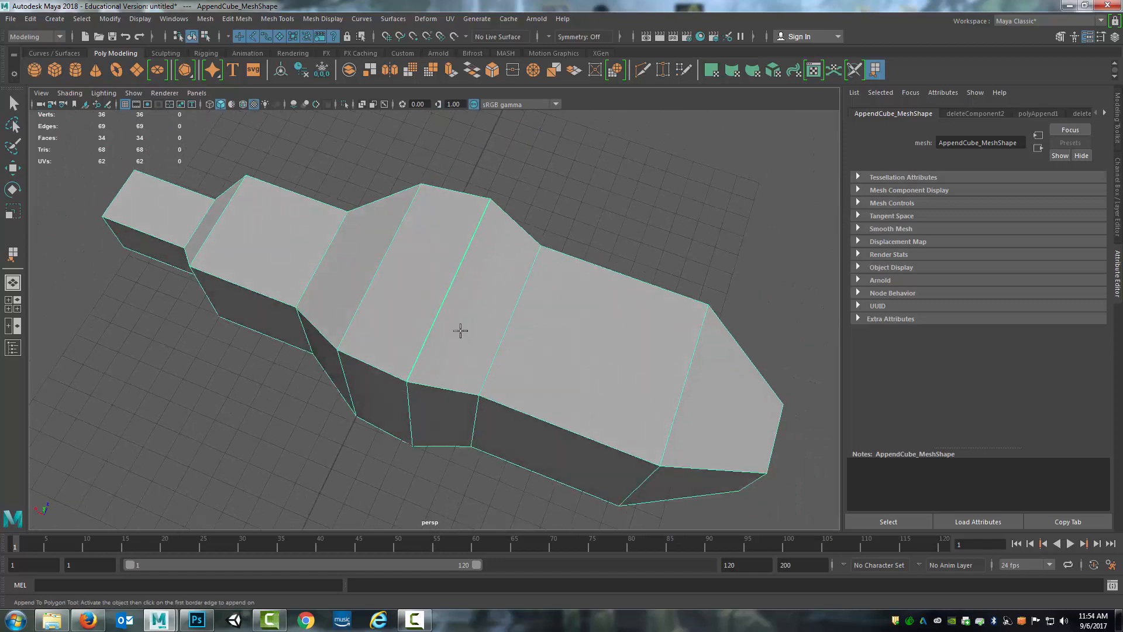
pyautogui.scroll(5, 458, 329)
pyautogui.keyDown('alt'); pyautogui.moveTo(466, 309); pyautogui.dragTo(453, 351, button='middle'); pyautogui.keyUp('alt')
pyautogui.scroll(-4, 453, 352)
pyautogui.keyDown('alt'); pyautogui.moveTo(454, 334); pyautogui.dragTo(453, 339); pyautogui.keyUp('alt')
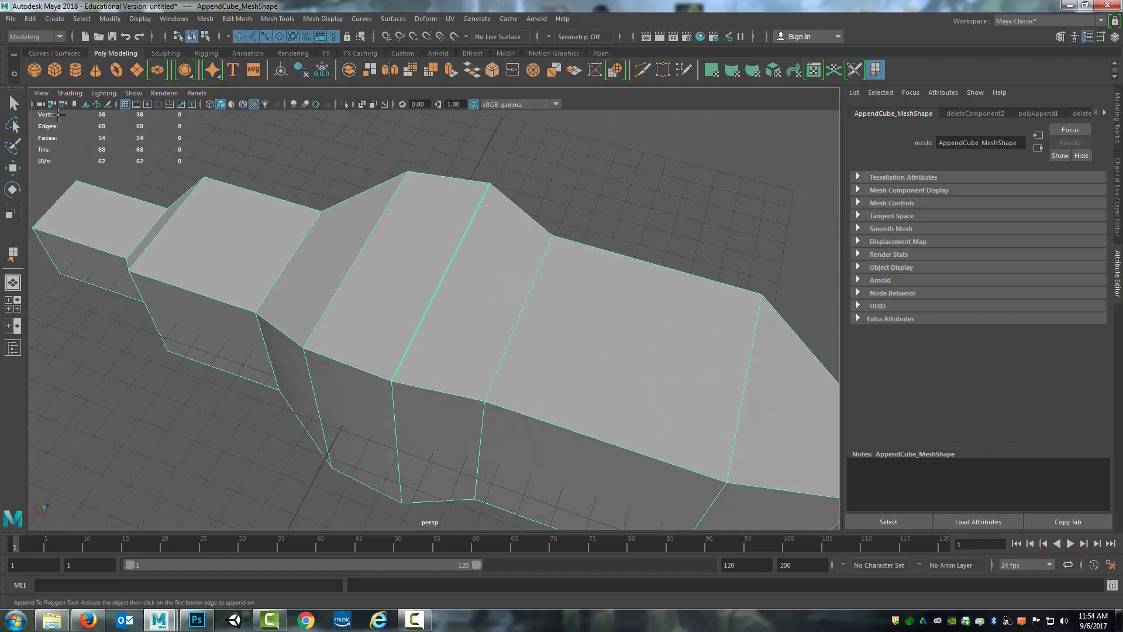
# Step: Reselect the mesh, restart Append to Polygon, and examine the widest section's rear upper edge in wireframe and shaded display
pyautogui.press('q')
pyautogui.click(562, 184)
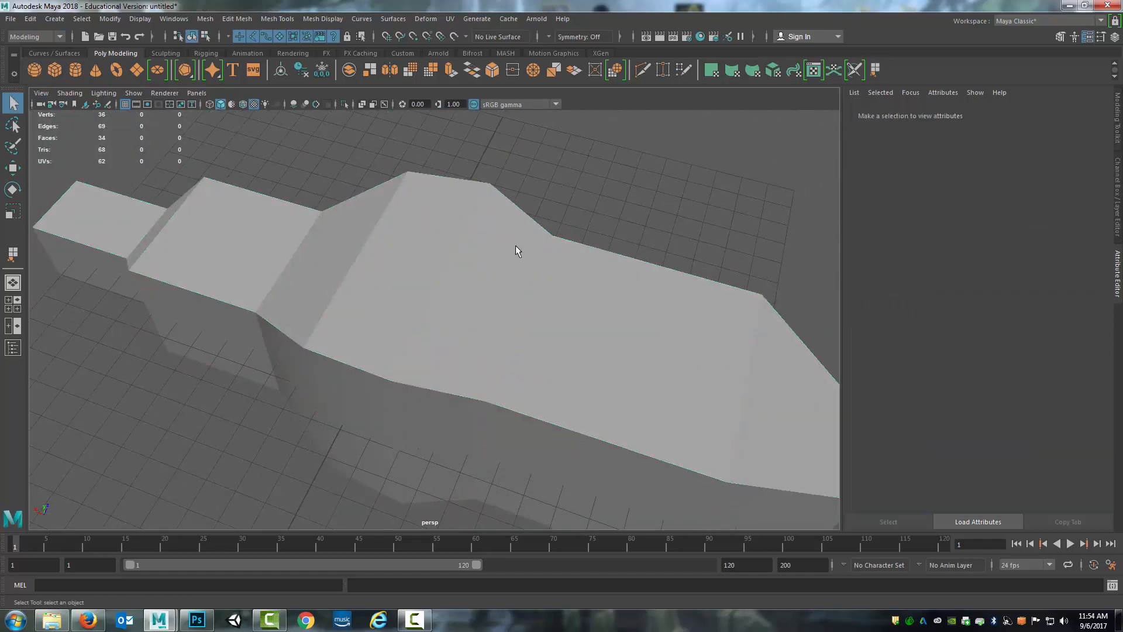
pyautogui.click(515, 245)
pyautogui.scroll(-2, 629, 210)
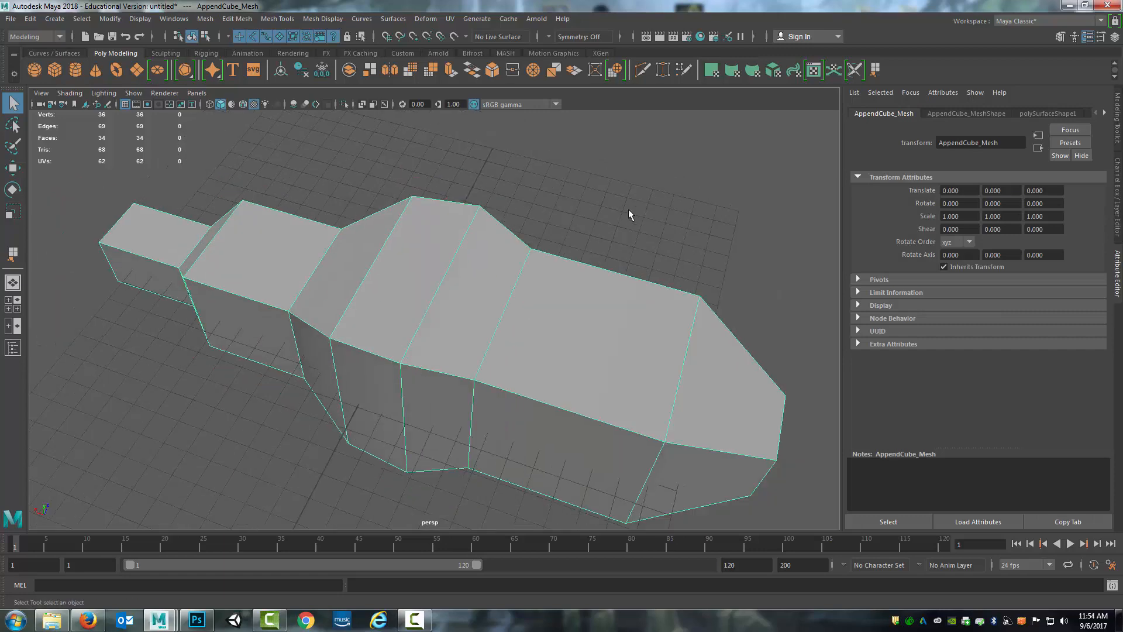
pyautogui.scroll(6, 629, 210)
pyautogui.click(876, 70)
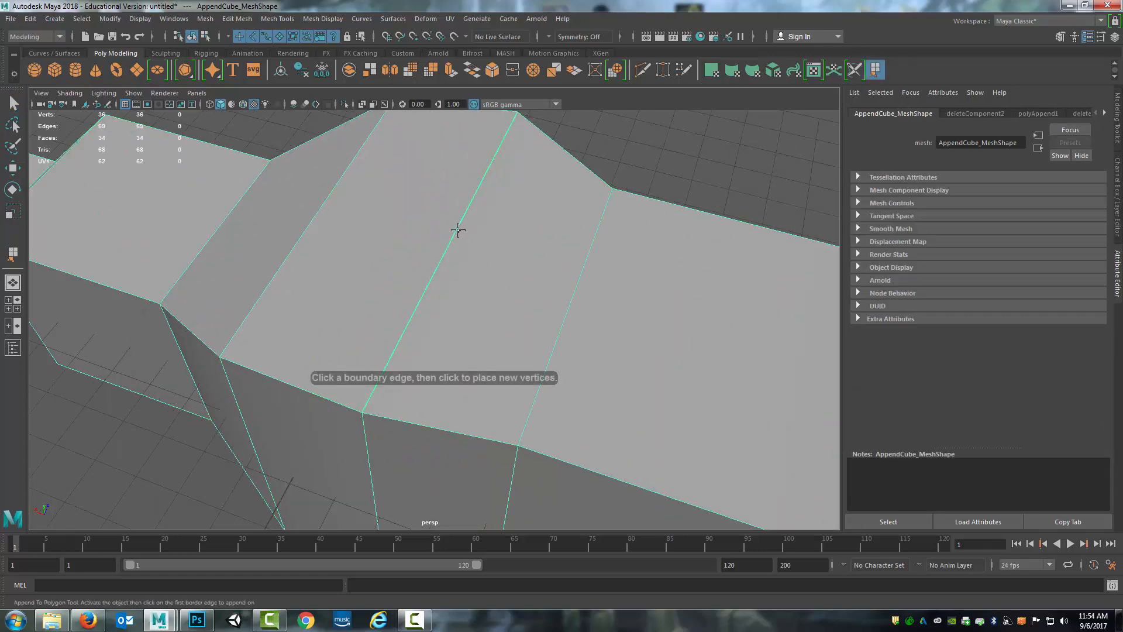
pyautogui.moveTo(439, 269)
pyautogui.keyDown('alt'); pyautogui.mouseDown()
pyautogui.moveTo(483, 254)
pyautogui.moveTo(436, 263)
pyautogui.mouseUp(); pyautogui.keyUp('alt')
pyautogui.press('4')
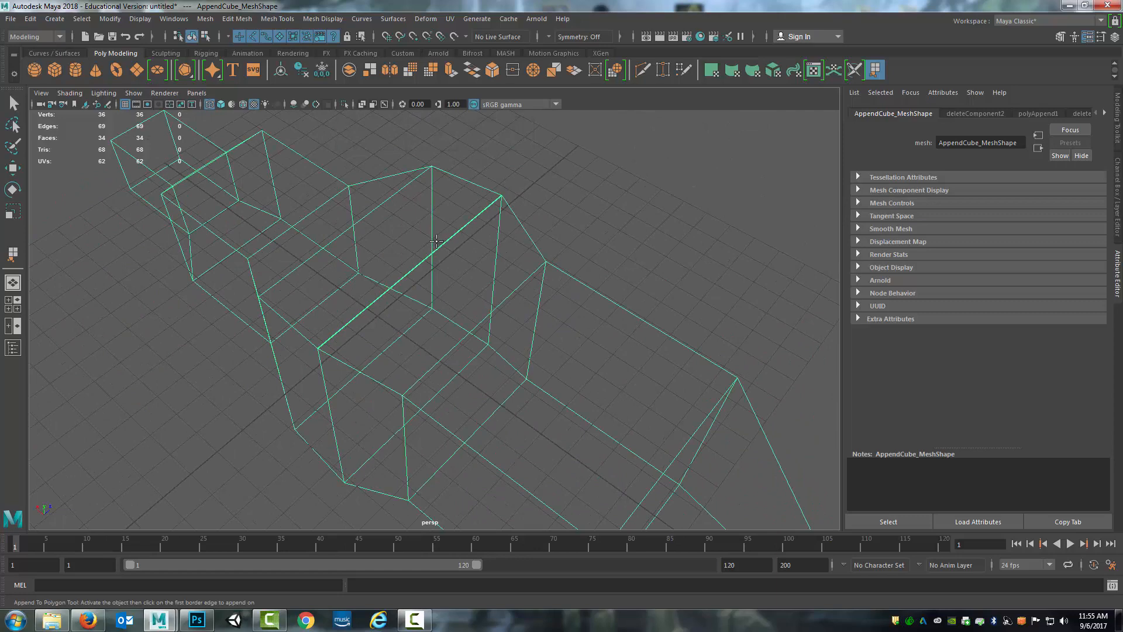
pyautogui.press('5')
pyautogui.keyDown('alt'); pyautogui.moveTo(443, 332); pyautogui.dragTo(378, 391); pyautogui.keyUp('alt')
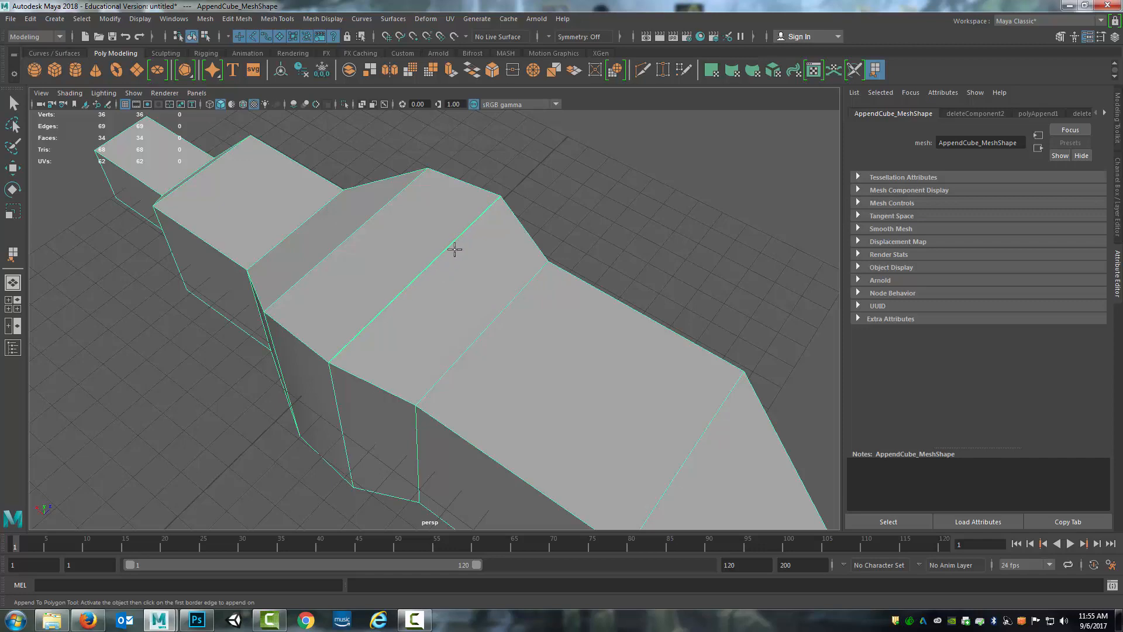
pyautogui.keyDown('alt'); pyautogui.moveTo(461, 230); pyautogui.dragTo(474, 285); pyautogui.keyUp('alt')
# Step: Delete the appended narrow upper face between the widest section and the long body segment
pyautogui.moveTo(503, 244); pyautogui.dragTo(502, 277, button='right')
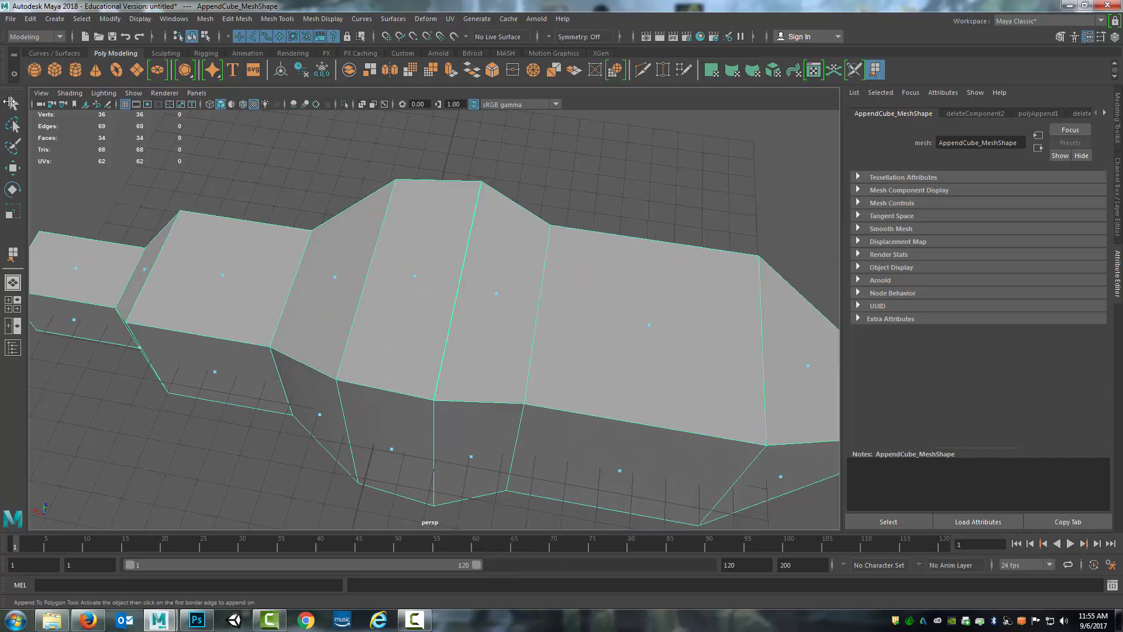
pyautogui.press('q')
pyautogui.click(500, 294)
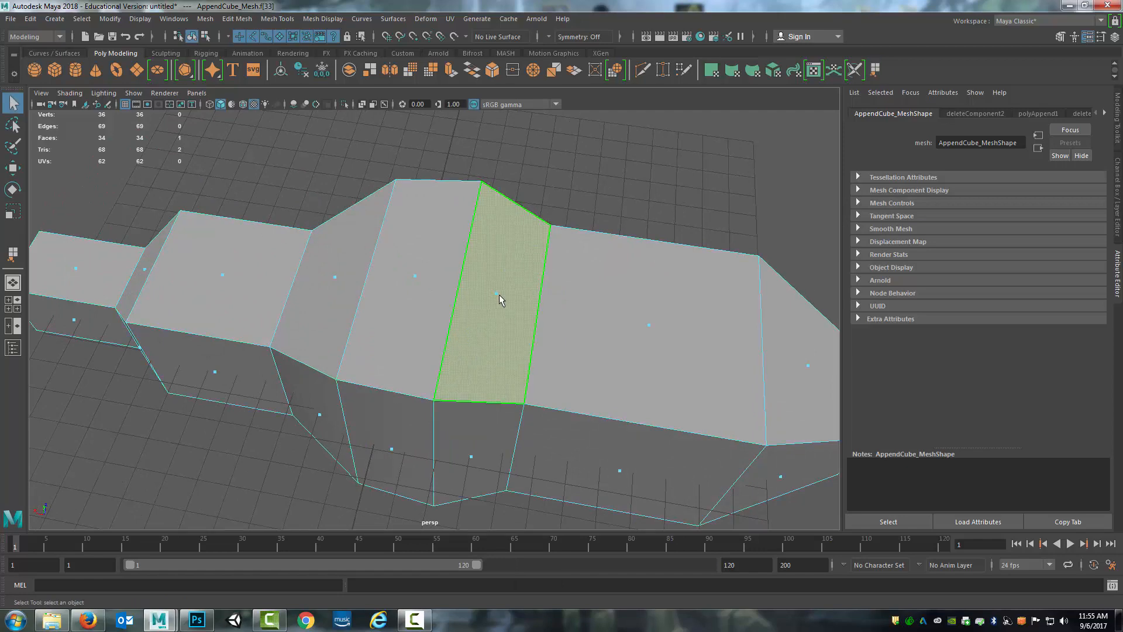
pyautogui.press('Delete')
# Step: Rebuild the narrow upper face with Append to Polygon, starting from the long body segment's boundary edge
pyautogui.moveTo(454, 250); pyautogui.dragTo(423, 241, button='right')
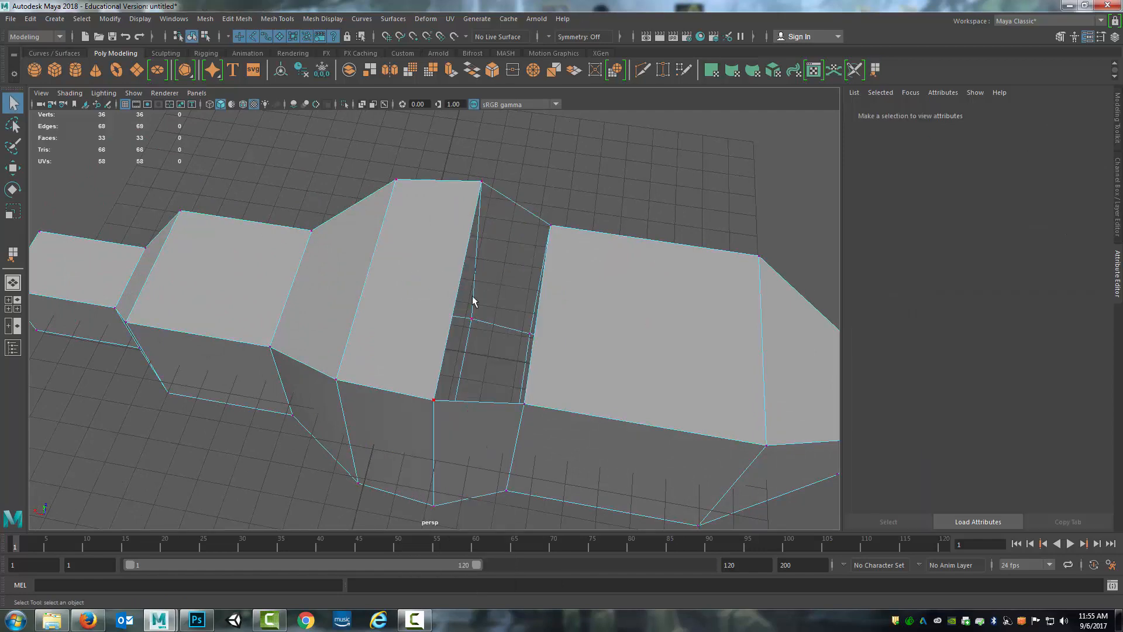
pyautogui.keyDown('alt'); pyautogui.moveTo(474, 301); pyautogui.dragTo(146, 204); pyautogui.keyUp('alt')
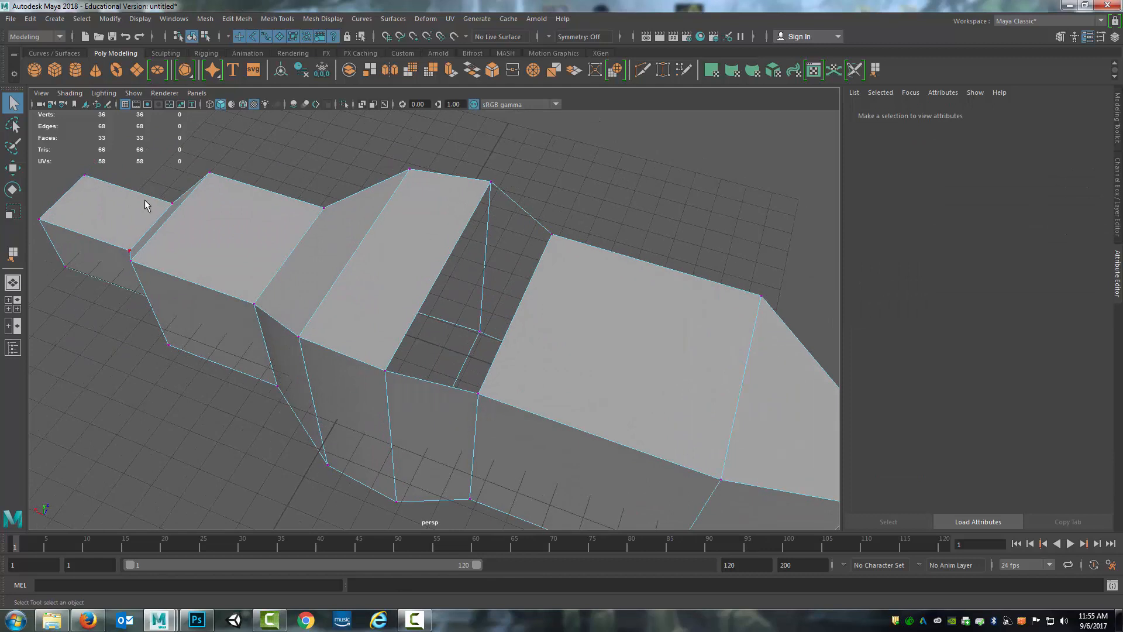
pyautogui.click(12, 253)
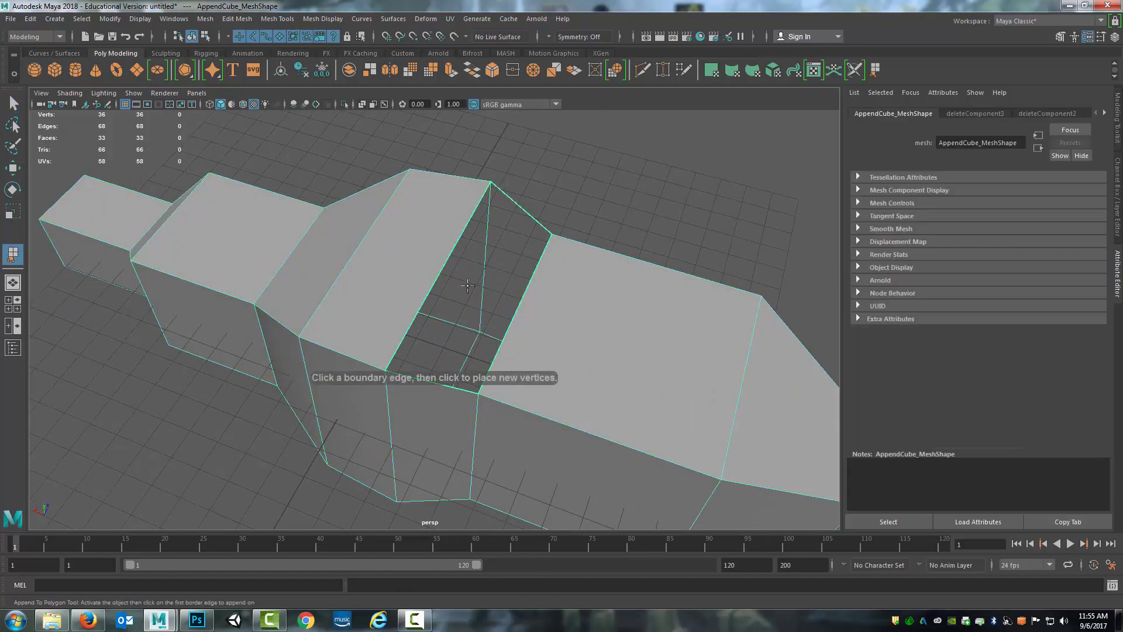
pyautogui.click(524, 300)
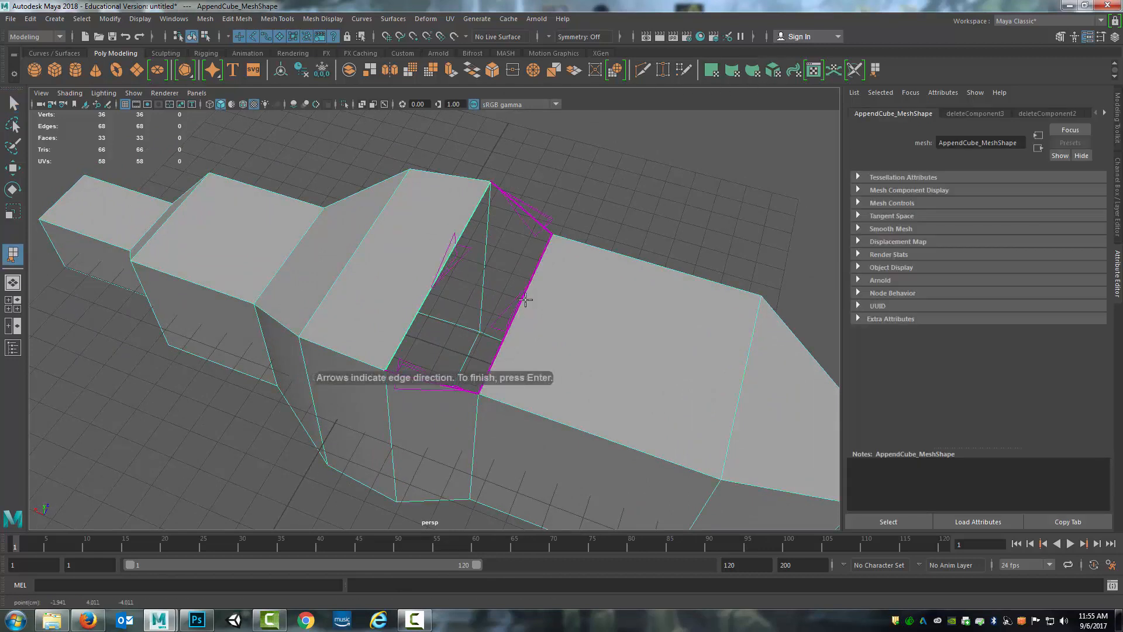
pyautogui.click(522, 301)
pyautogui.press('Return')
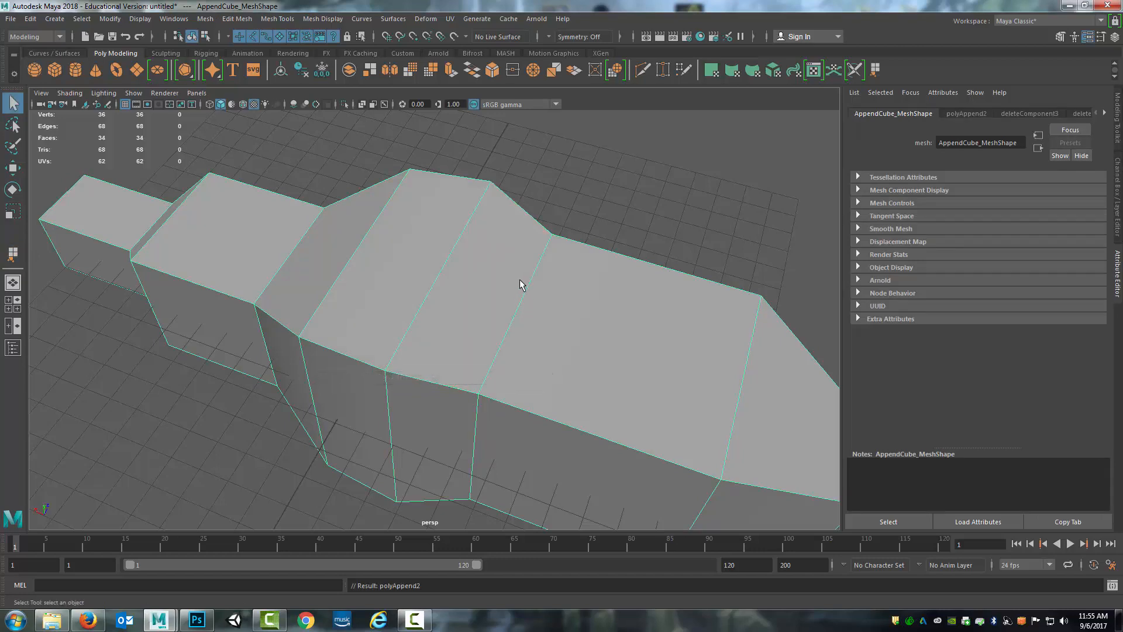
# Step: Examine the rebuilt face and its neighbours for open boundary edges with Append to Polygon active
pyautogui.scroll(-3, 506, 284)
pyautogui.moveTo(503, 321); pyautogui.dragTo(462, 284, button='right')
pyautogui.scroll(3, 490, 316)
pyautogui.scroll(-5, 490, 316)
pyautogui.moveTo(489, 315)
pyautogui.keyDown('alt'); pyautogui.mouseDown()
pyautogui.moveTo(525, 323)
pyautogui.moveTo(476, 317)
pyautogui.mouseUp(); pyautogui.keyUp('alt')
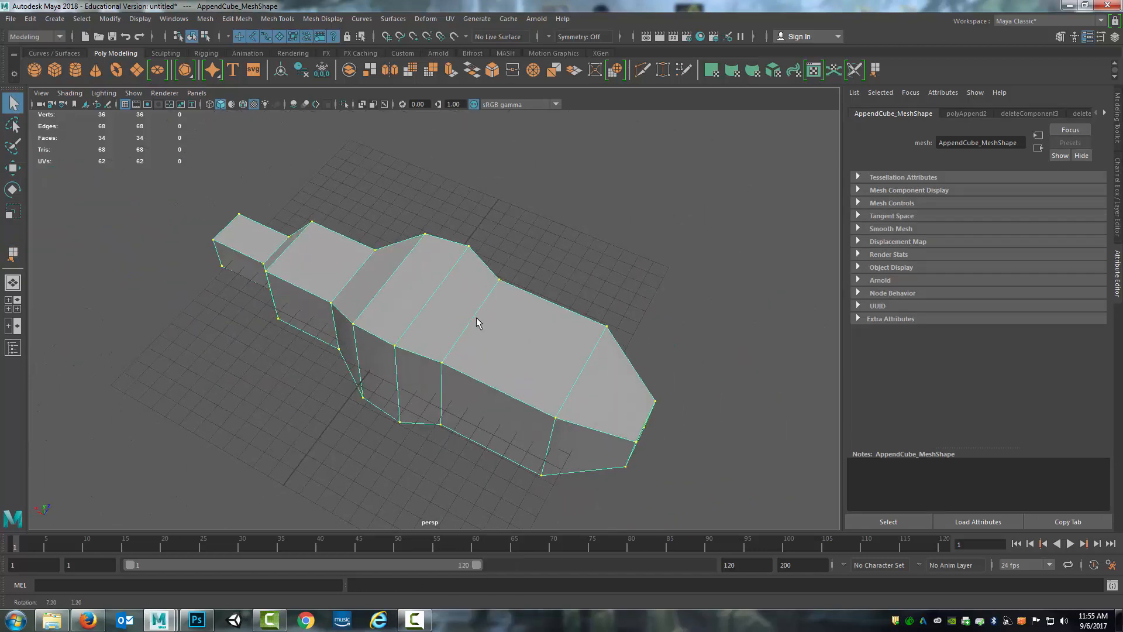
pyautogui.click(876, 69)
pyautogui.scroll(5, 652, 326)
pyautogui.keyDown('alt'); pyautogui.moveTo(652, 326); pyautogui.dragTo(659, 384); pyautogui.keyUp('alt')
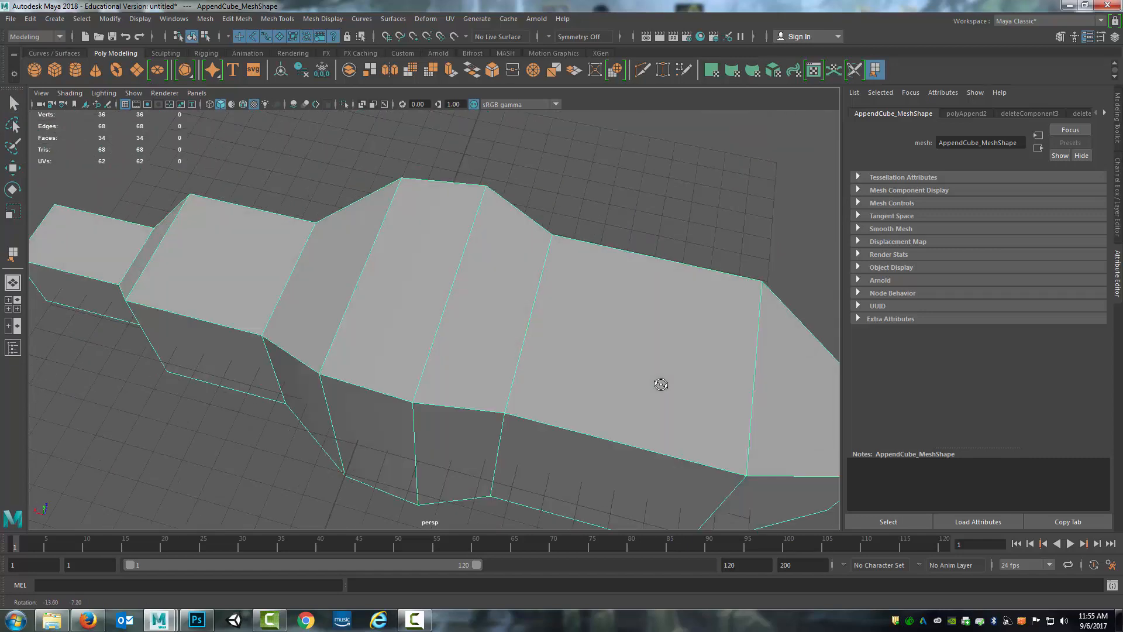
pyautogui.scroll(5, 617, 353)
pyautogui.scroll(-5, 617, 354)
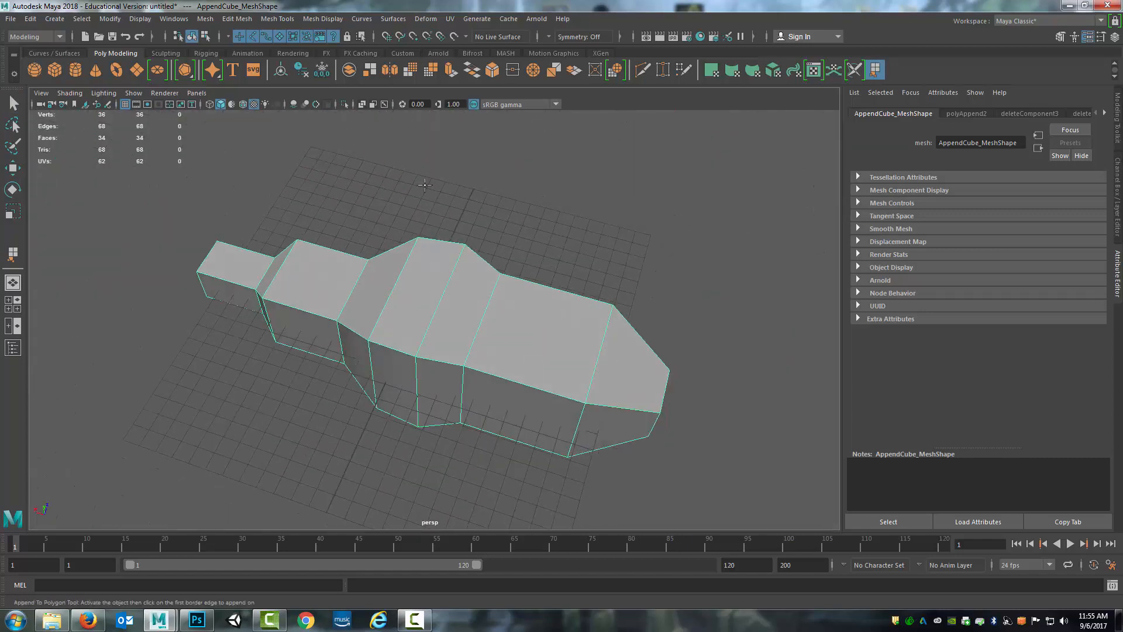
# Step: Run Cleanup again on the rebuilt mesh to select any faces with more than 4 sides
pyautogui.click(174, 19)
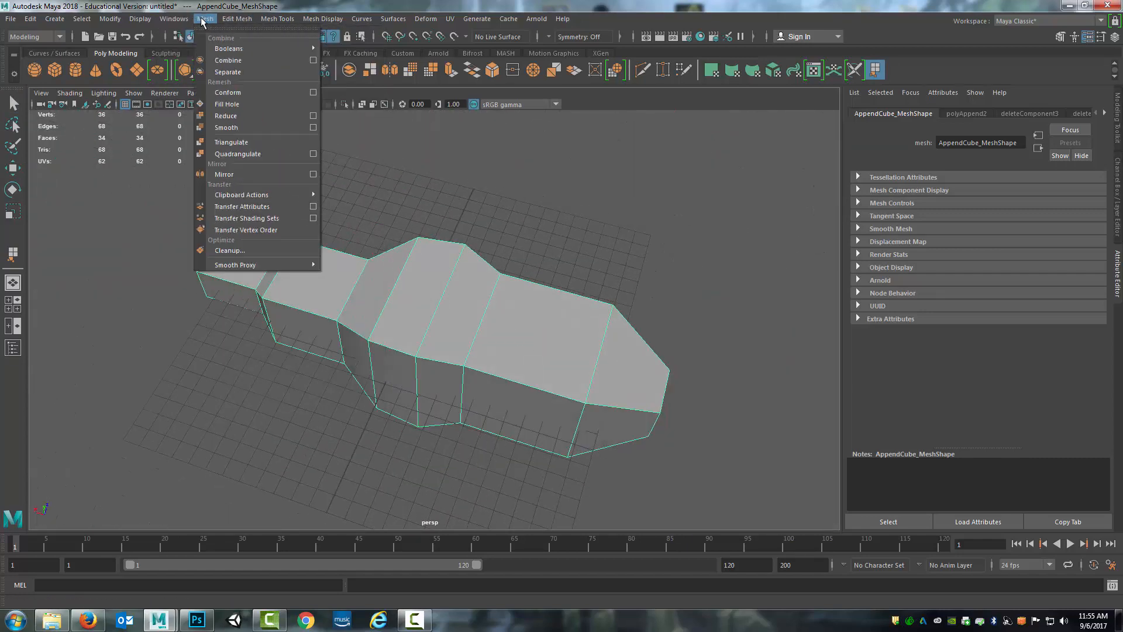
pyautogui.click(222, 251)
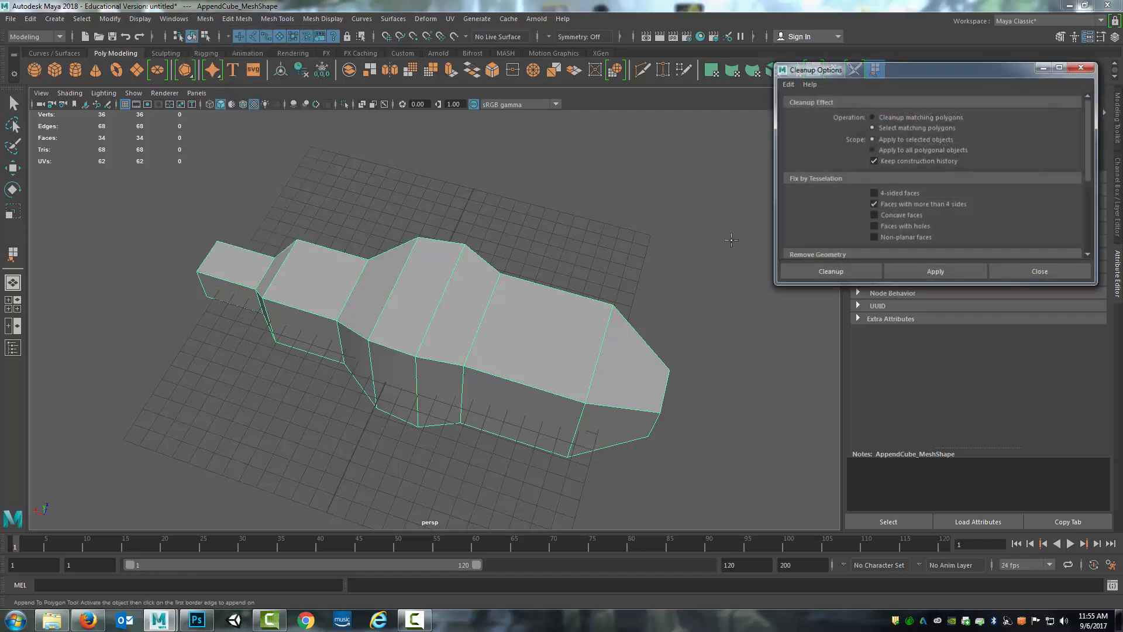
pyautogui.click(914, 274)
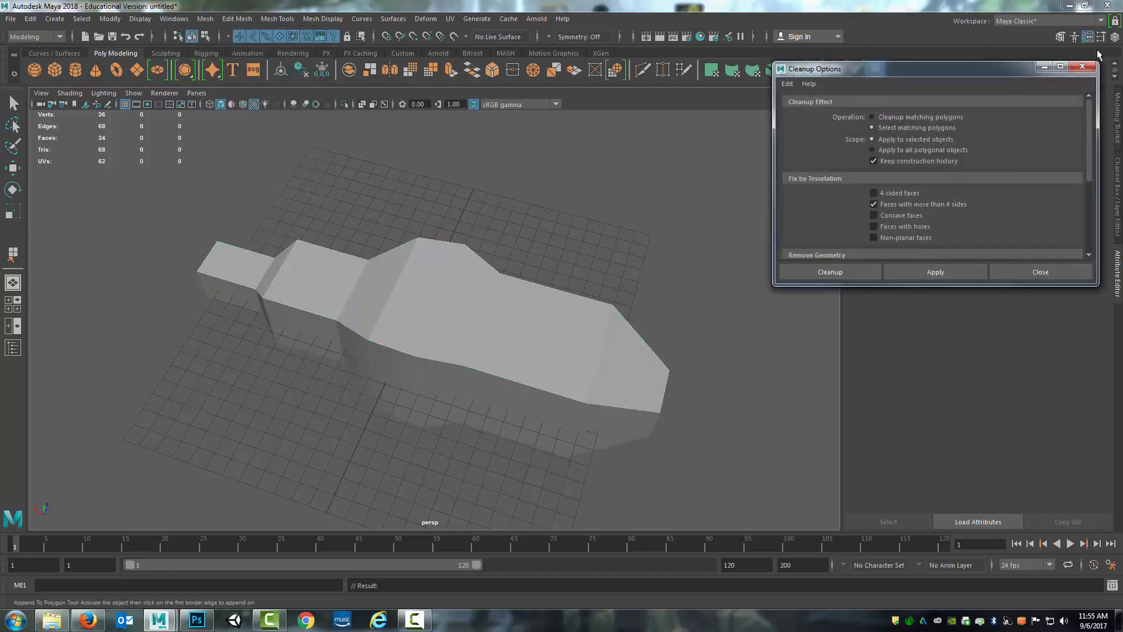
pyautogui.click(1085, 69)
# Step: Check the scene's object list in the Outliner, then close it
pyautogui.click(174, 19)
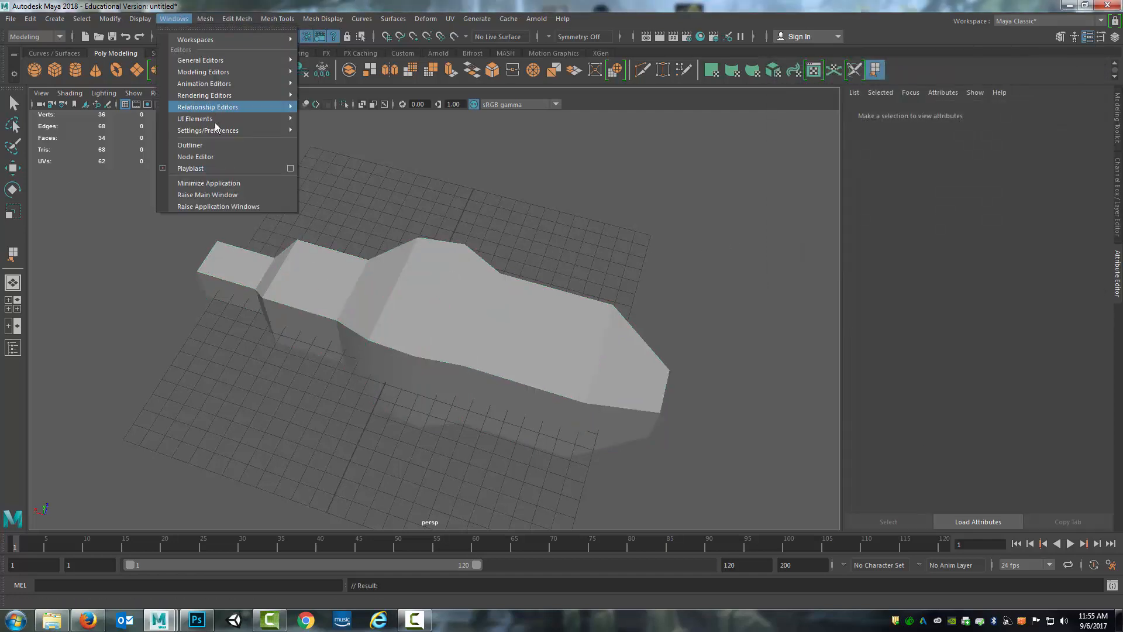
pyautogui.click(215, 146)
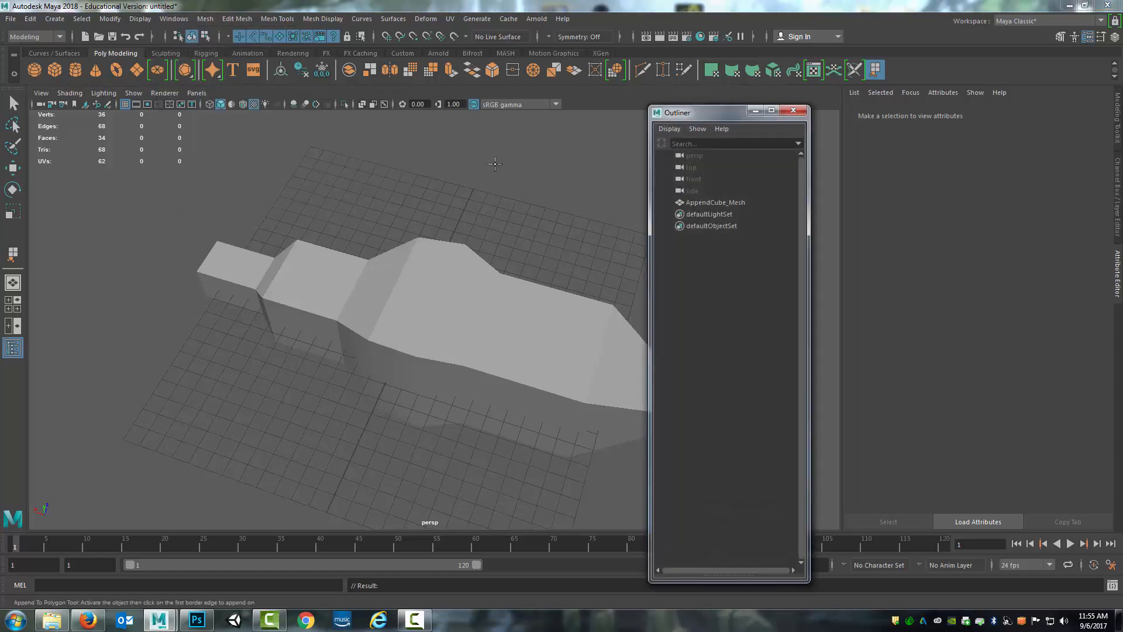
pyautogui.click(793, 110)
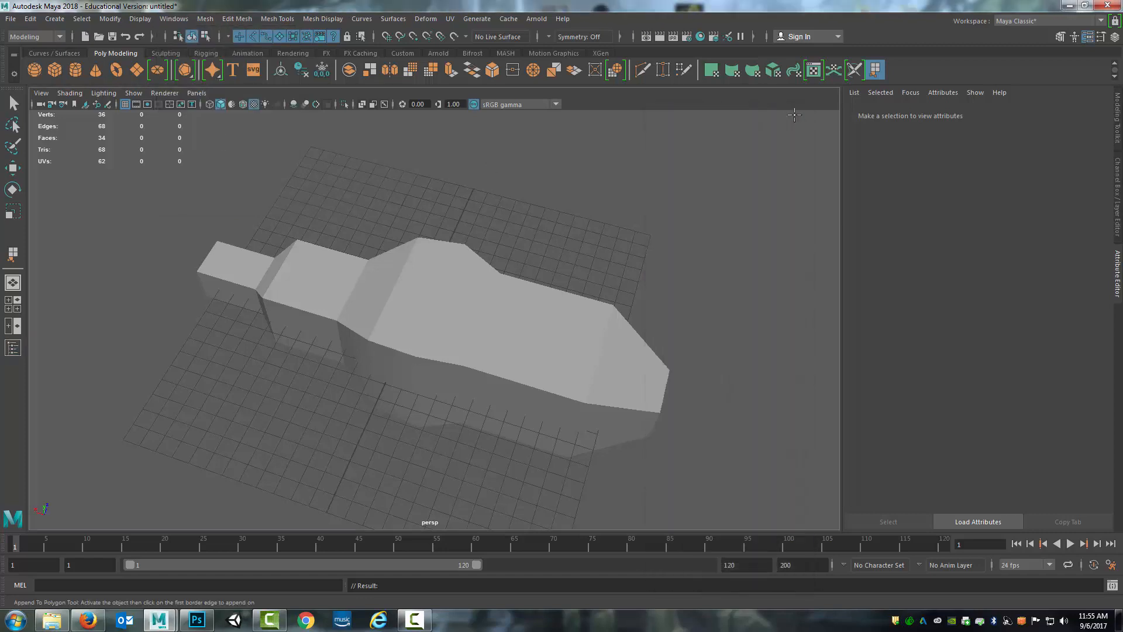
# Step: Select the repaired mesh and delete all construction history in the scene
pyautogui.click(392, 302)
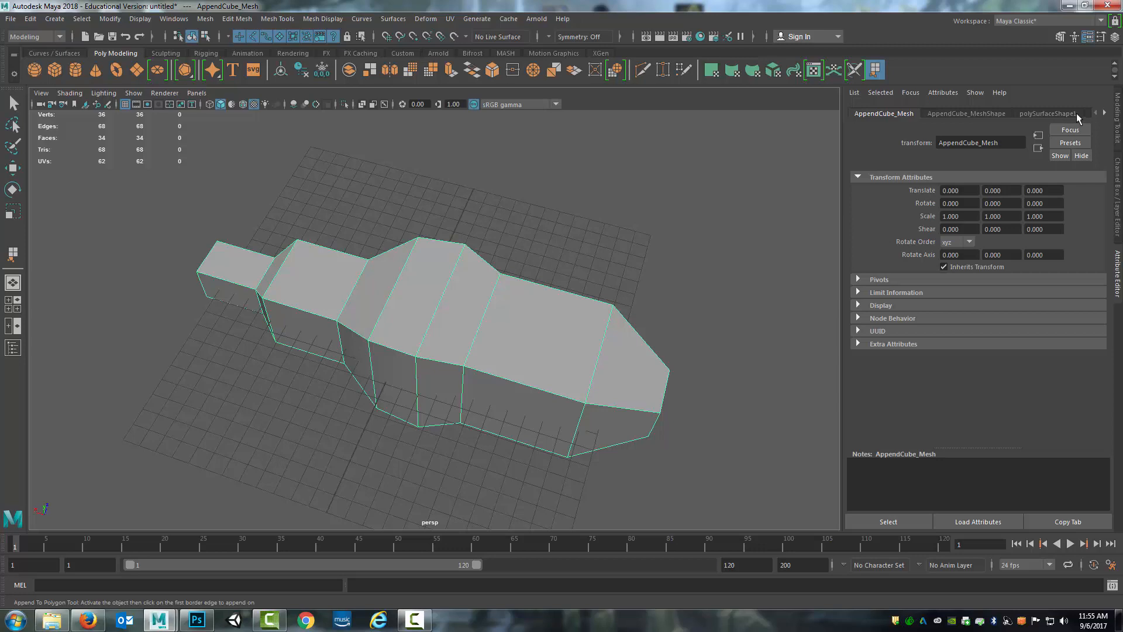
pyautogui.click(30, 18)
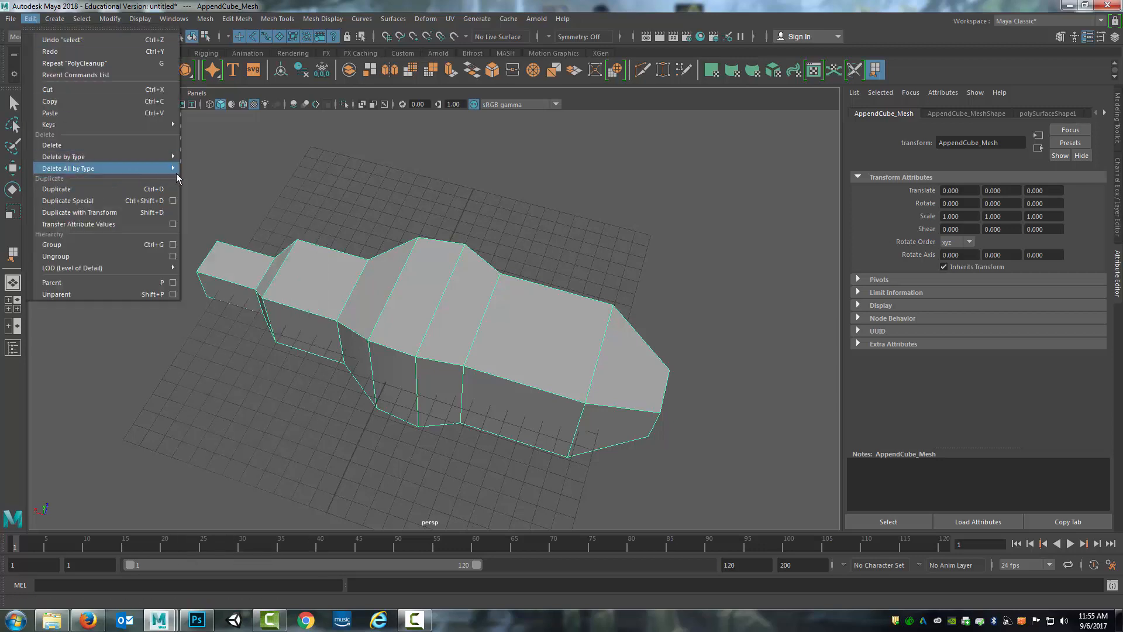
pyautogui.click(195, 179)
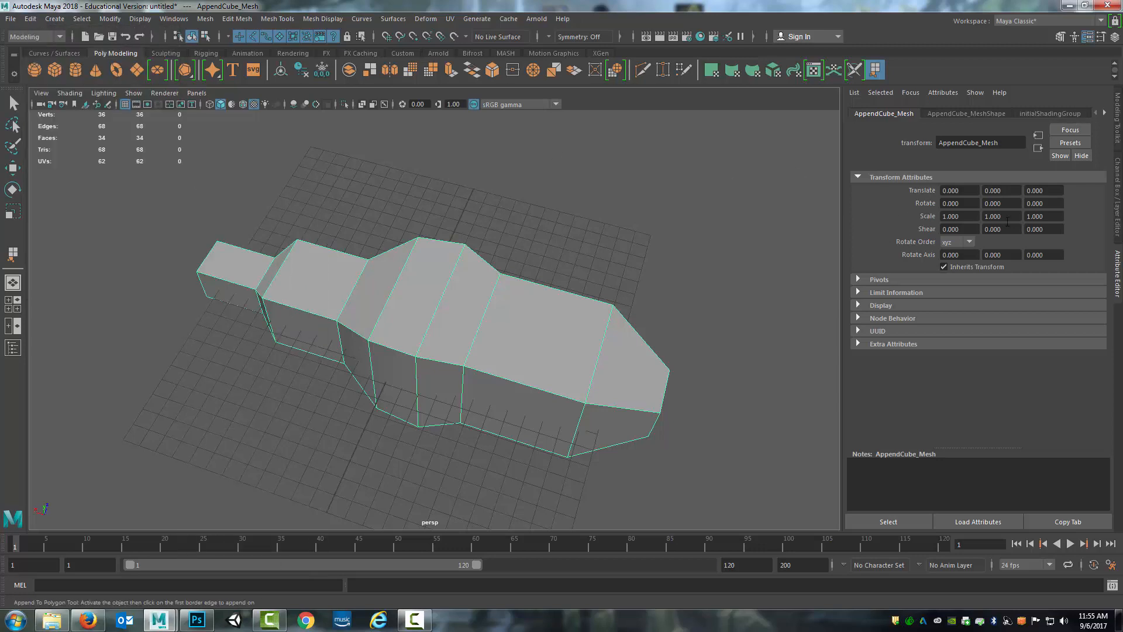
pyautogui.moveTo(715, 292)
pyautogui.keyDown('alt'); pyautogui.mouseDown()
pyautogui.moveTo(715, 275)
pyautogui.moveTo(799, 275)
pyautogui.moveTo(720, 276)
pyautogui.mouseUp(); pyautogui.keyUp('alt')
pyautogui.scroll(-2, 714, 273)
pyautogui.scroll(4, 712, 269)
pyautogui.keyDown('alt'); pyautogui.moveTo(711, 268); pyautogui.dragTo(688, 281, button='middle'); pyautogui.keyUp('alt')
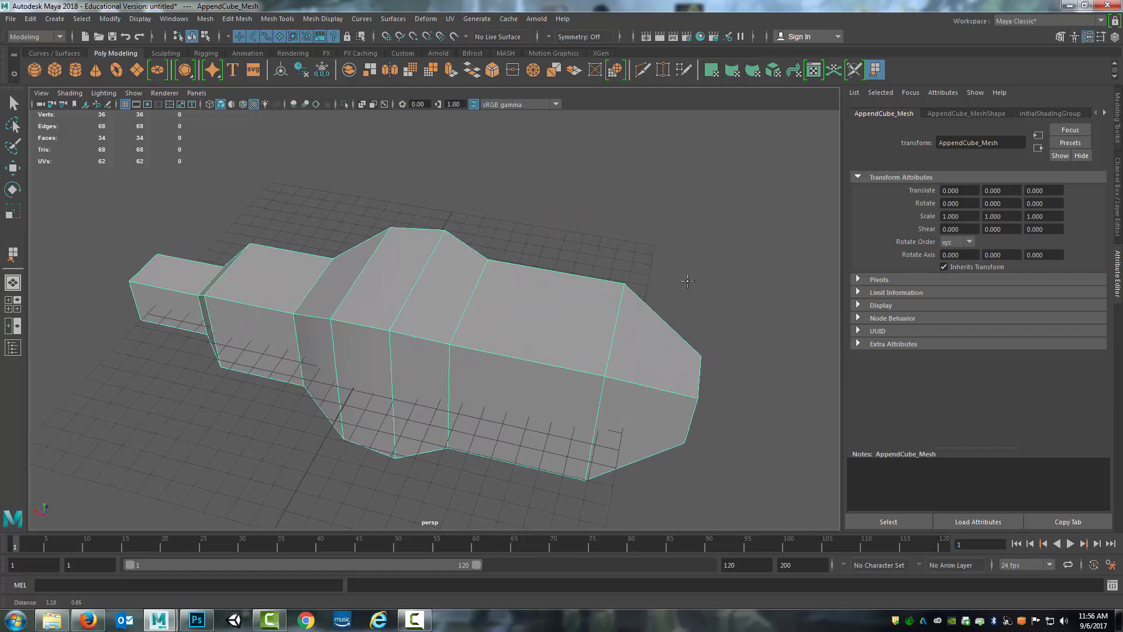
pyautogui.keyDown('alt'); pyautogui.moveTo(687, 281); pyautogui.dragTo(672, 260); pyautogui.keyUp('alt')
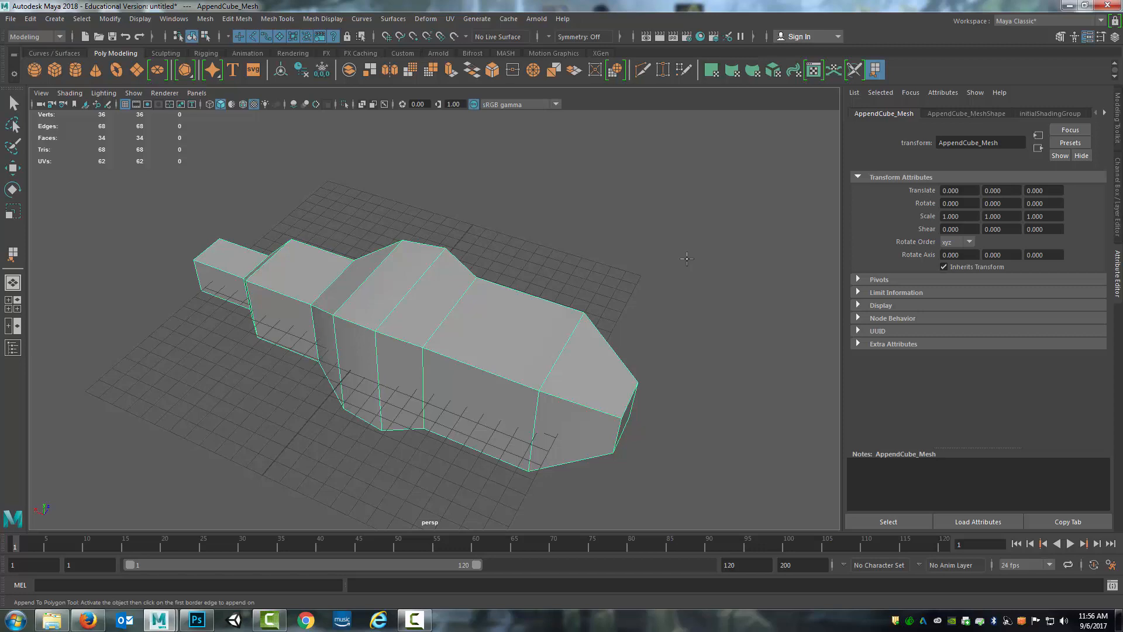
# Step: Save the scene in the project's scenes folder as AppendCube in Maya Binary format
pyautogui.click(11, 19)
pyautogui.click(58, 78)
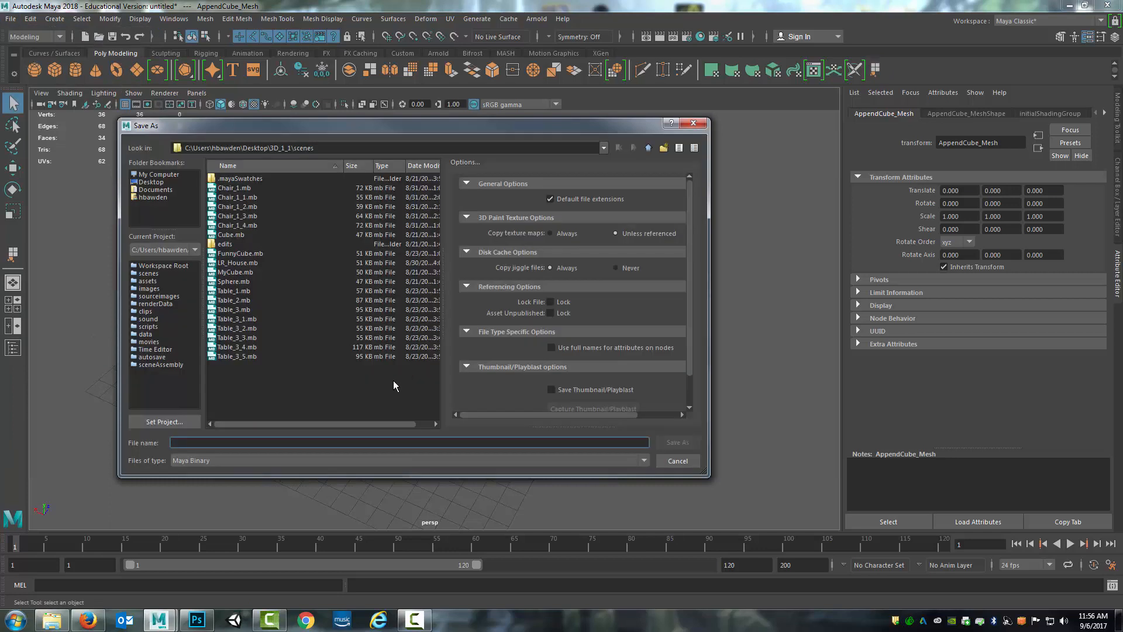
pyautogui.write('AppendCube')
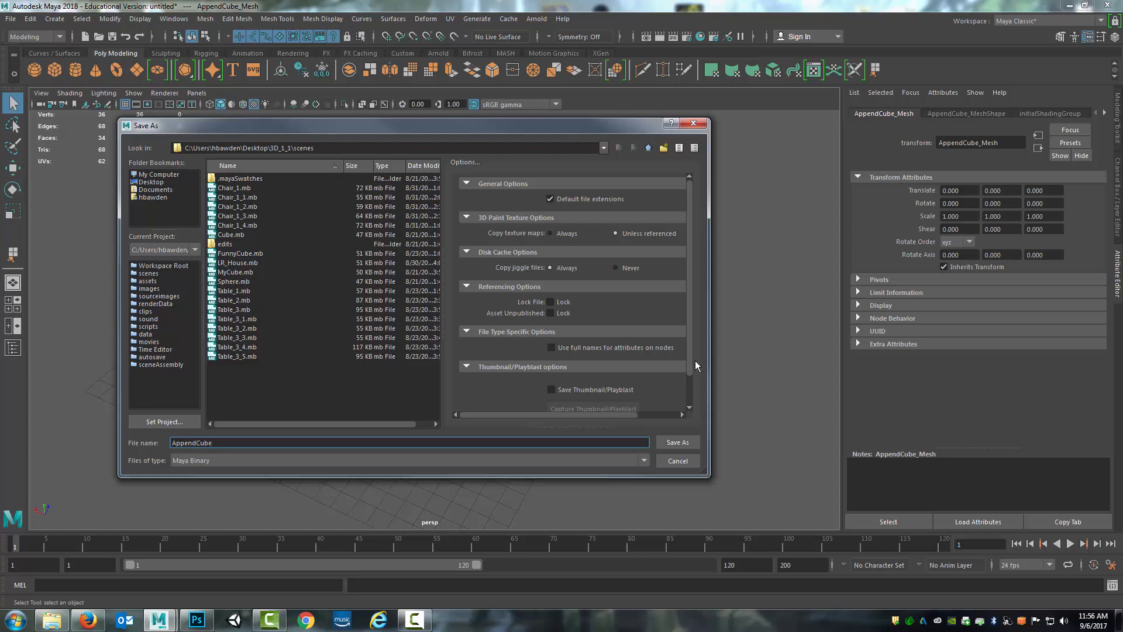
pyautogui.click(687, 440)
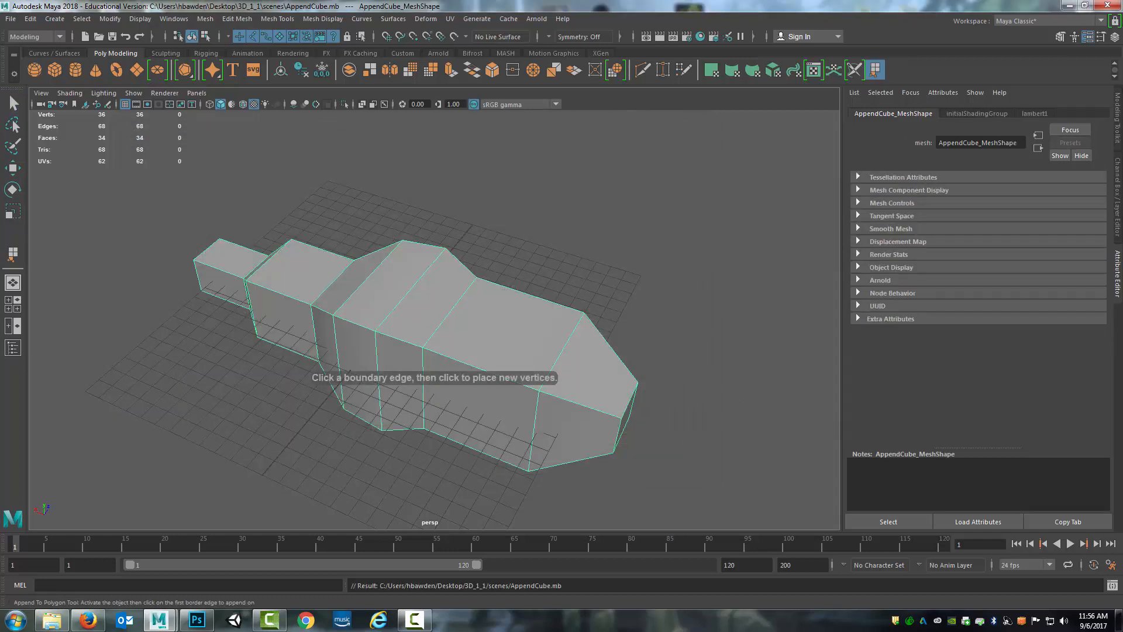